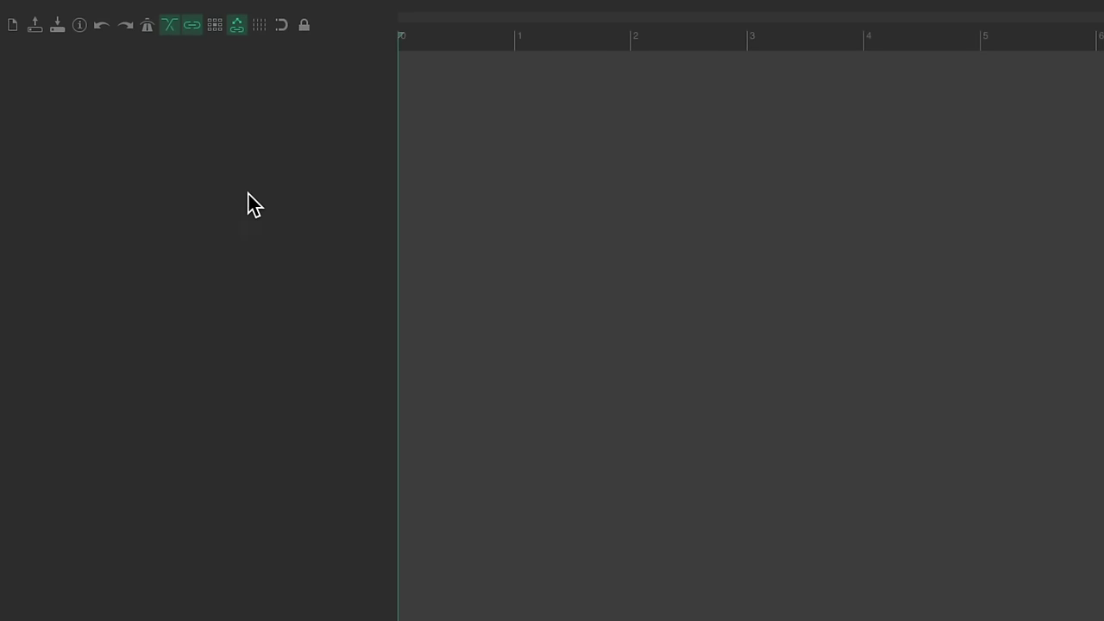
Add a new track and name it Guitar
double_click(240, 170)
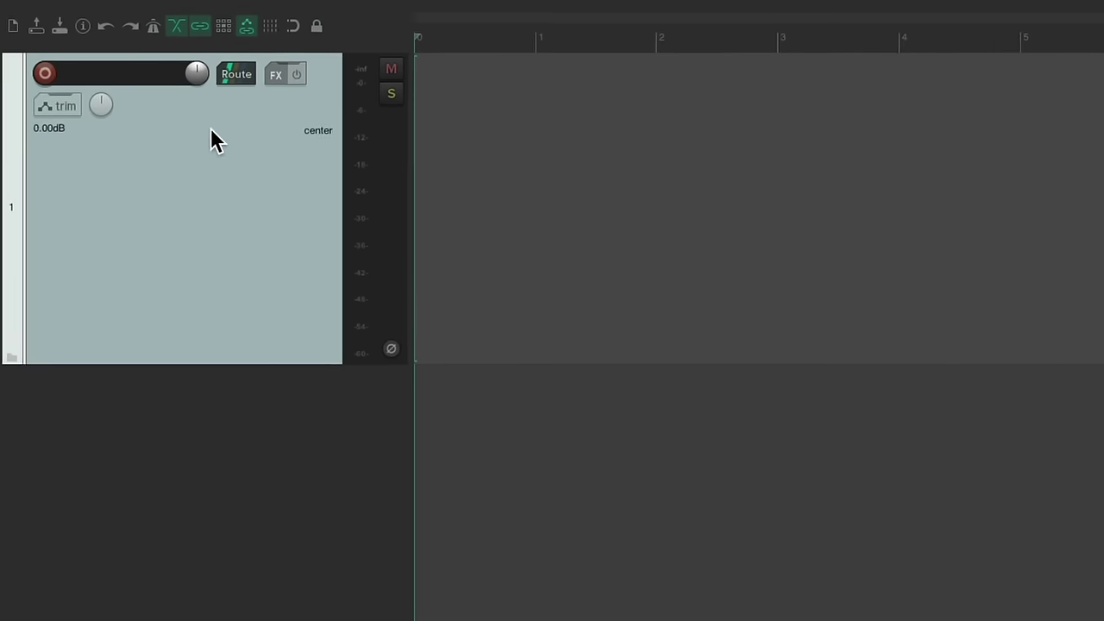
click(135, 71)
text(Guitar)
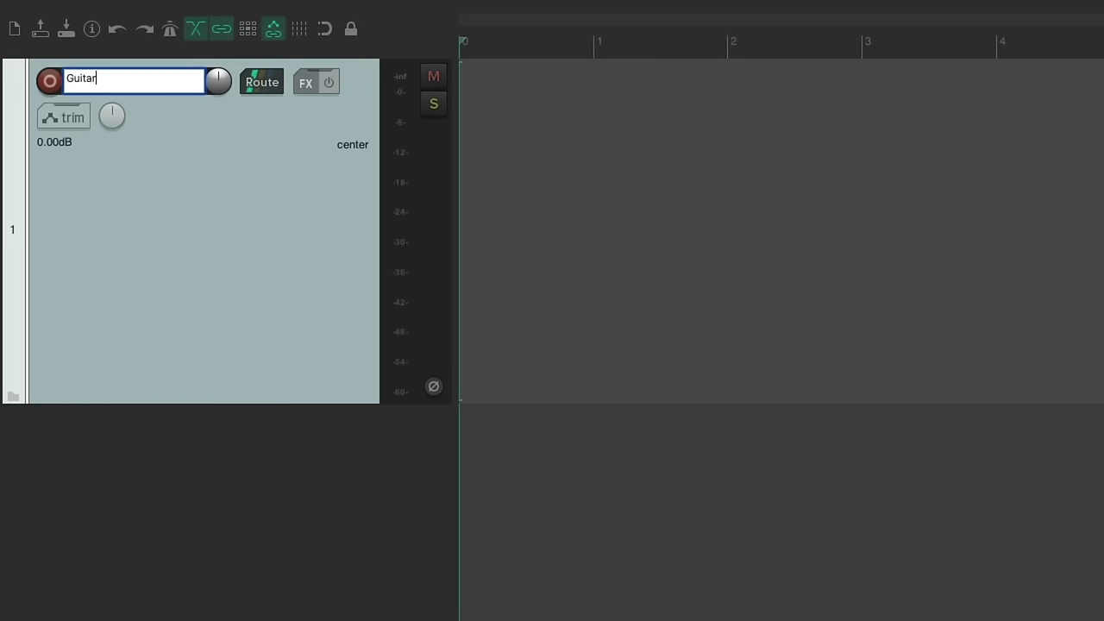
key(Return)
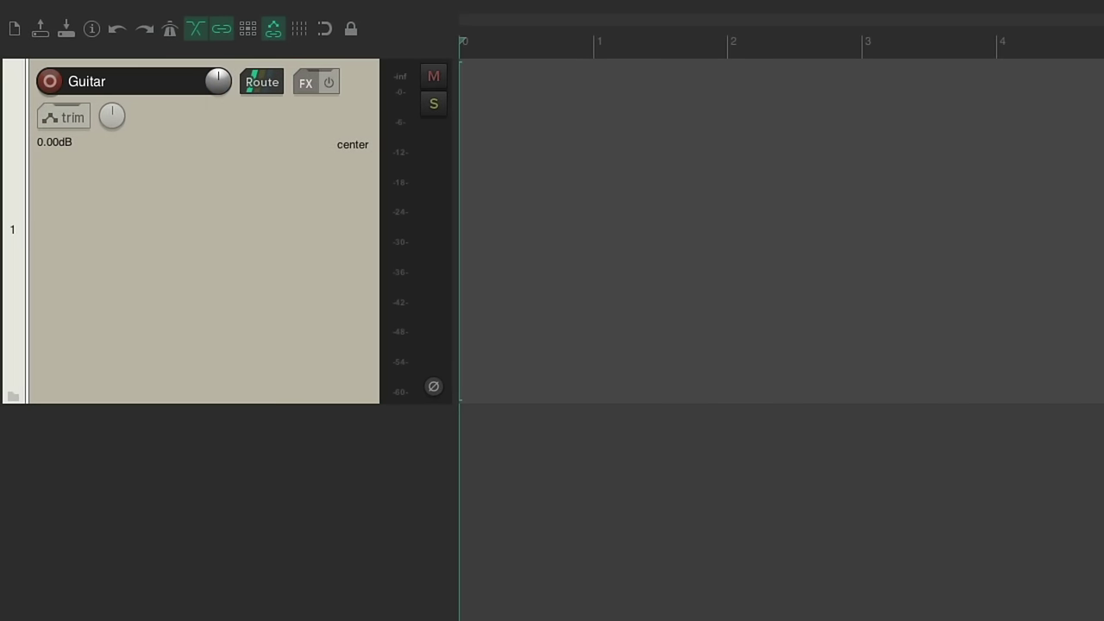
Arm the Guitar track for recording and set its input to the mono source Input 2 - Guitar
click(51, 83)
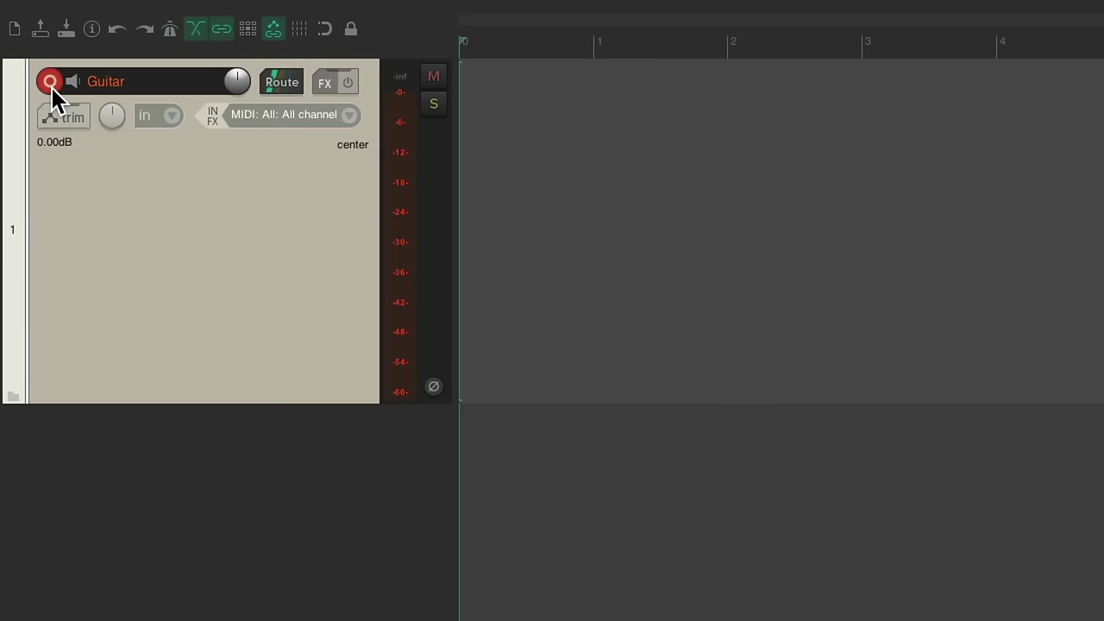
click(349, 115)
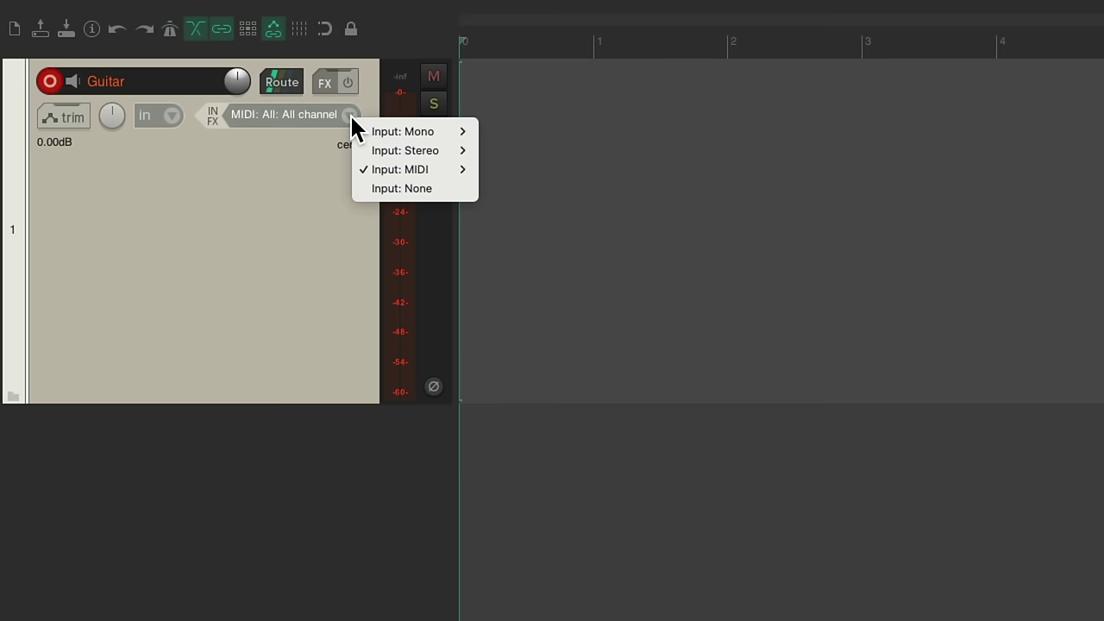
mouse_move(365, 135)
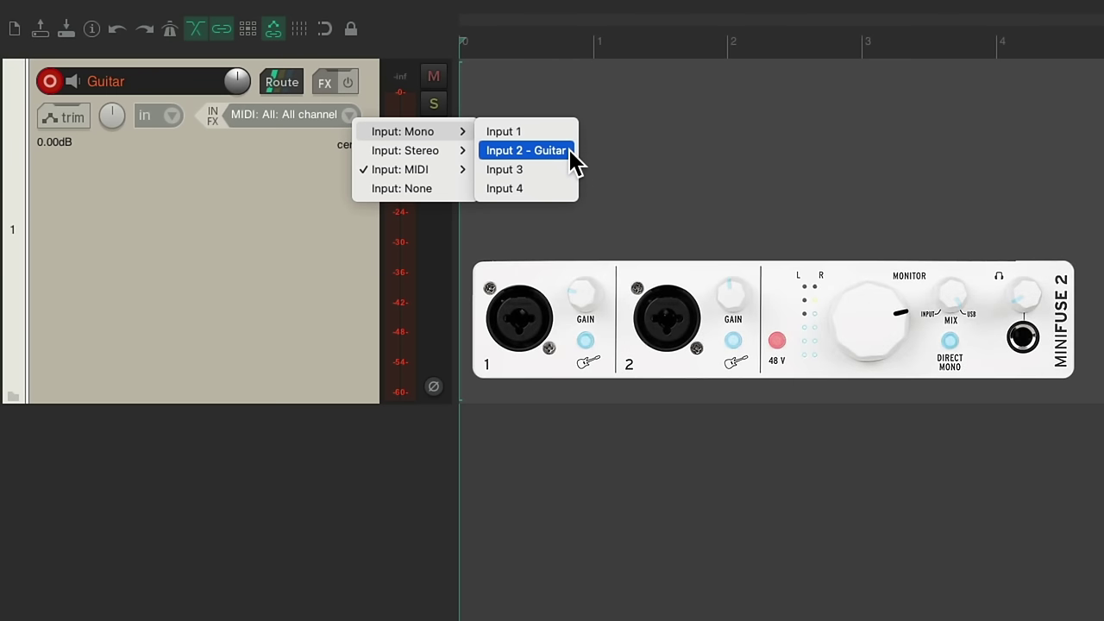
click(526, 150)
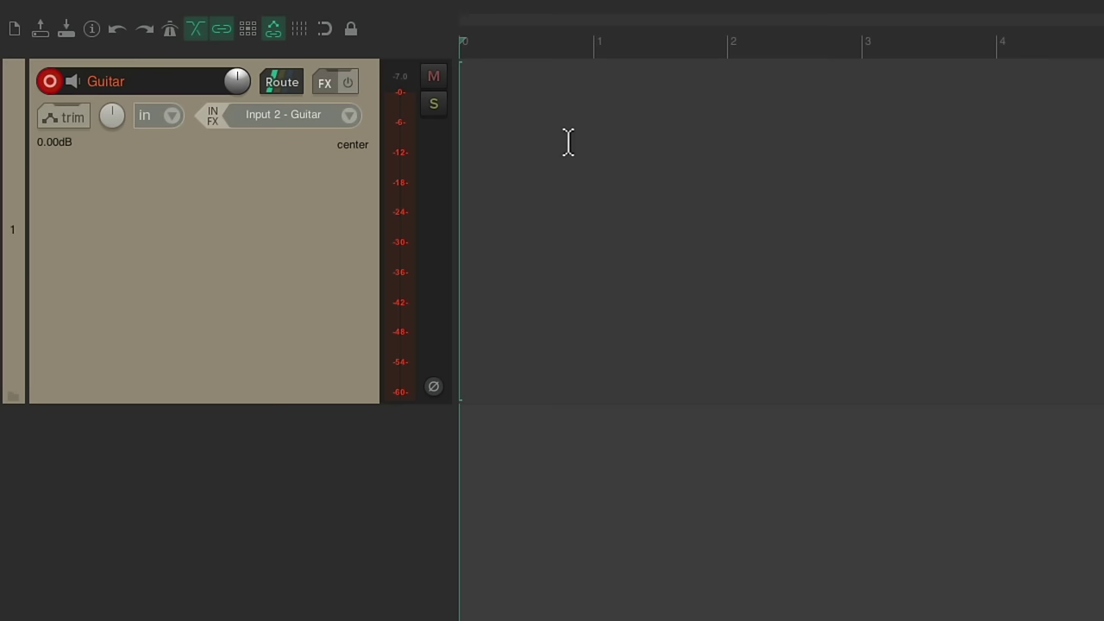
Filter the plugins by "amp" and add JS: Convolution Amp/Cab Modeler to the Guitar track
click(331, 90)
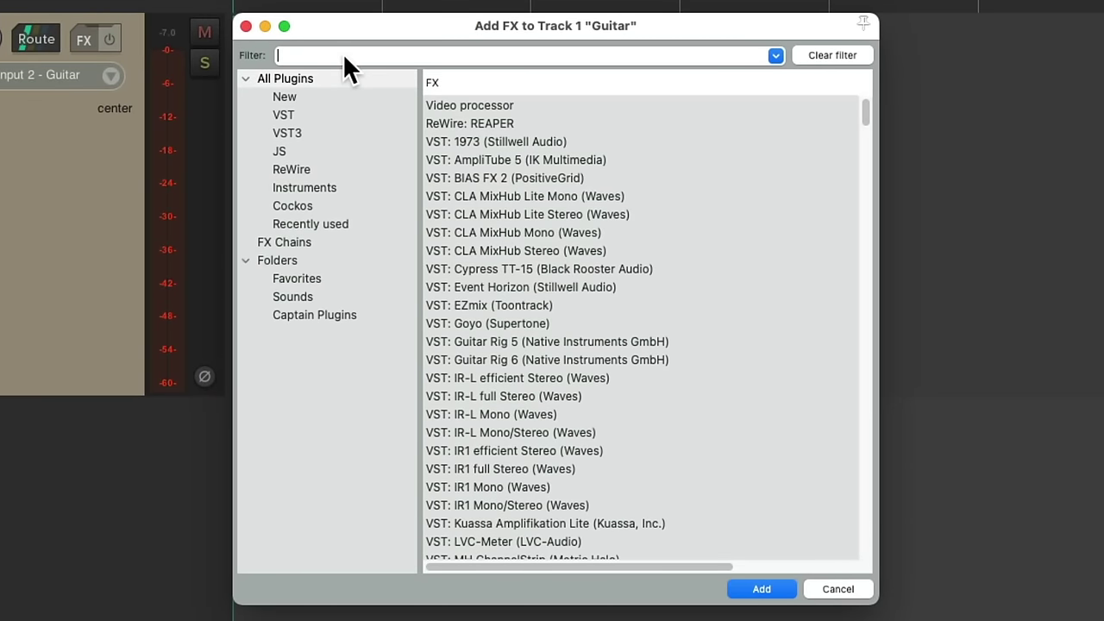
text(amp)
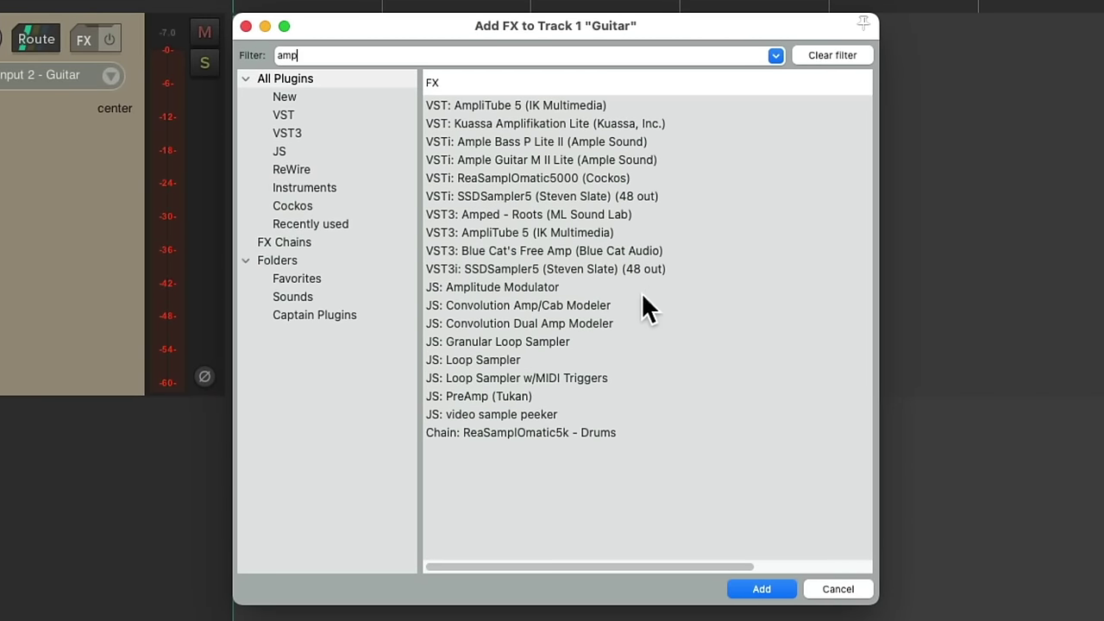
click(640, 305)
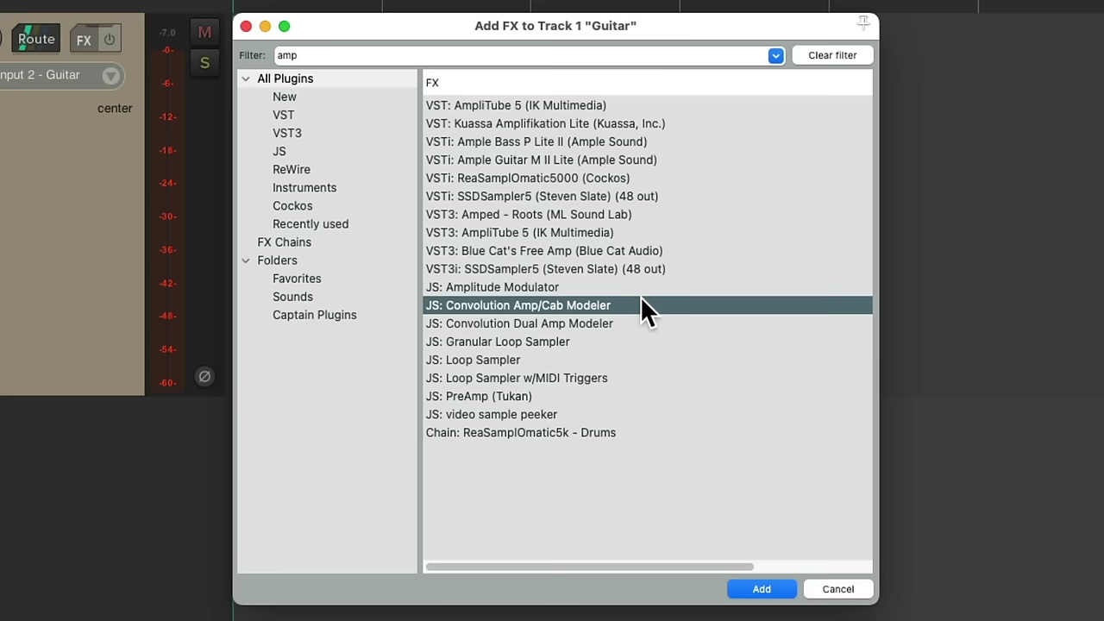
double_click(621, 304)
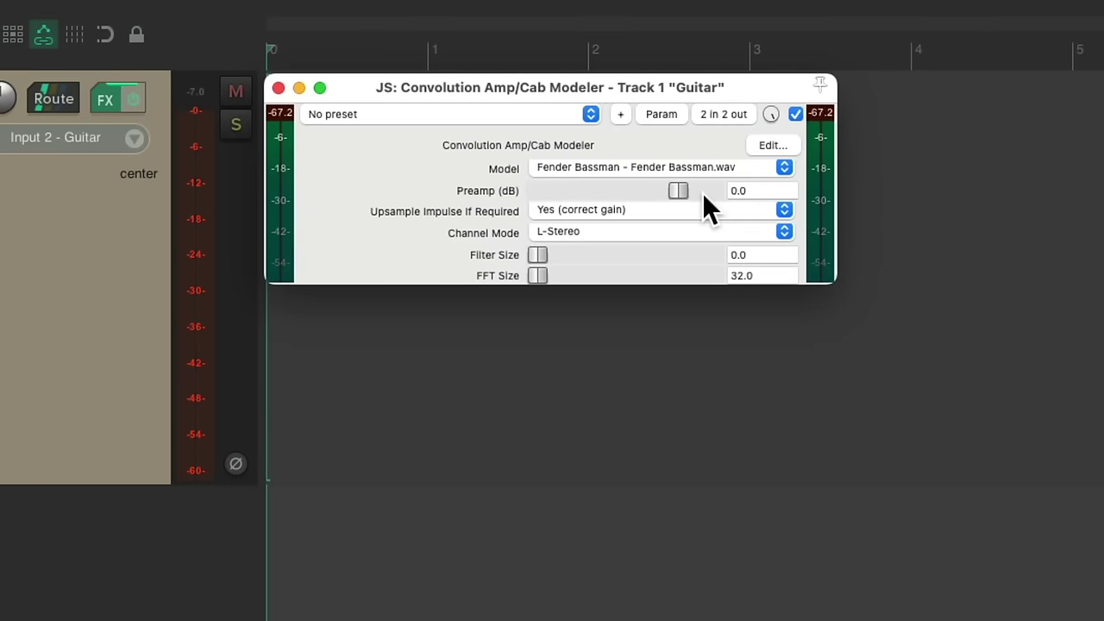
Set the amp modeler's channel mode to Stereo-Stereo and its model to Dumble Overdrive Special - Tweed Deluxe.wav
click(641, 234)
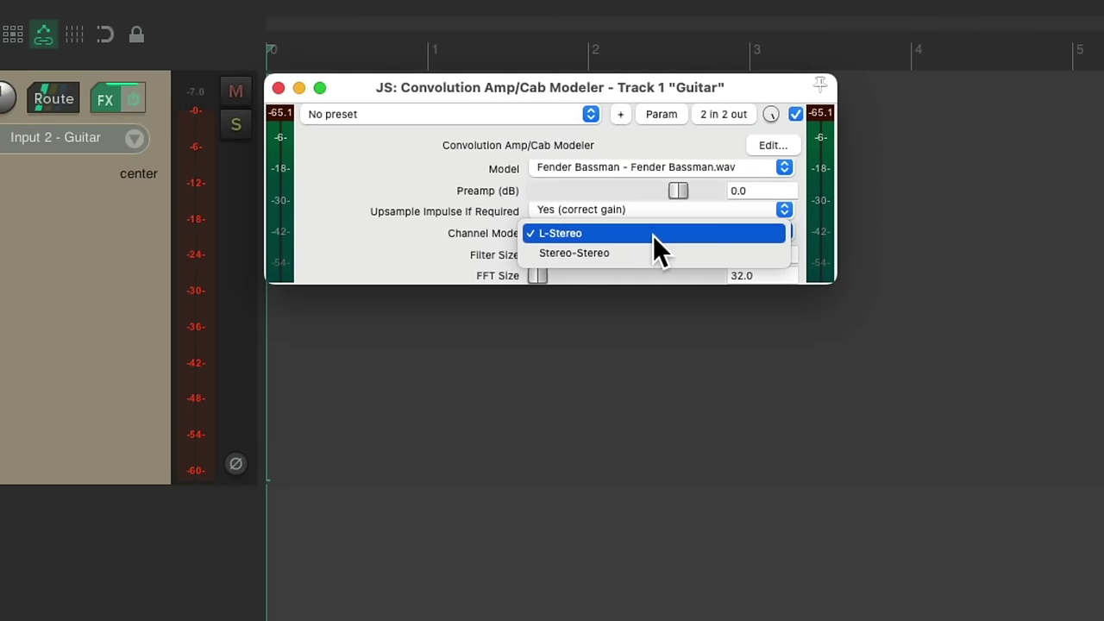
click(649, 256)
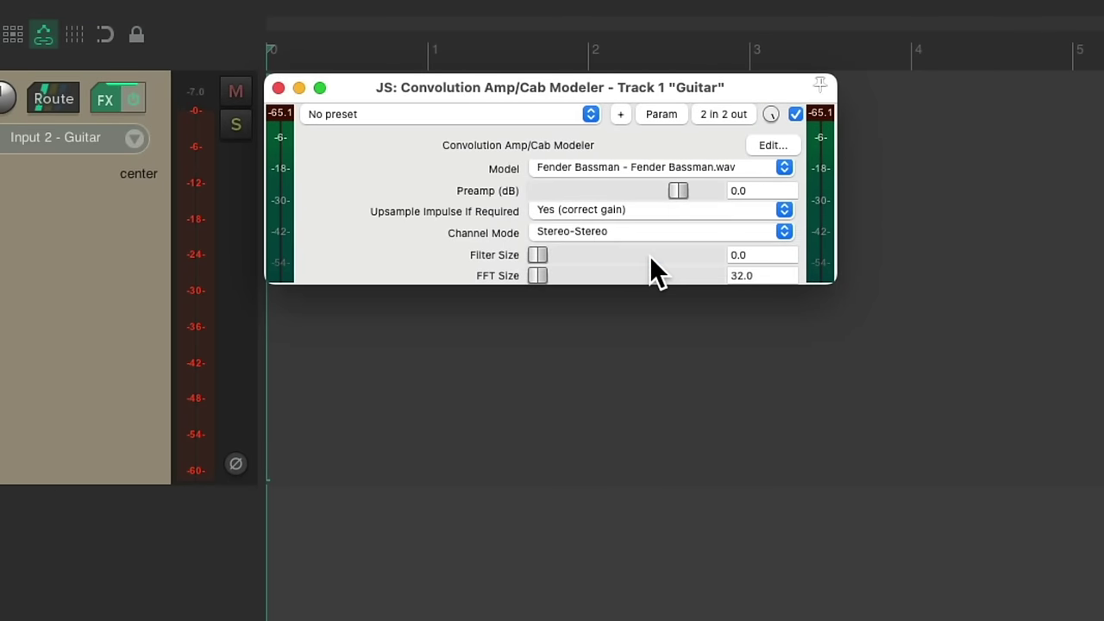
click(673, 165)
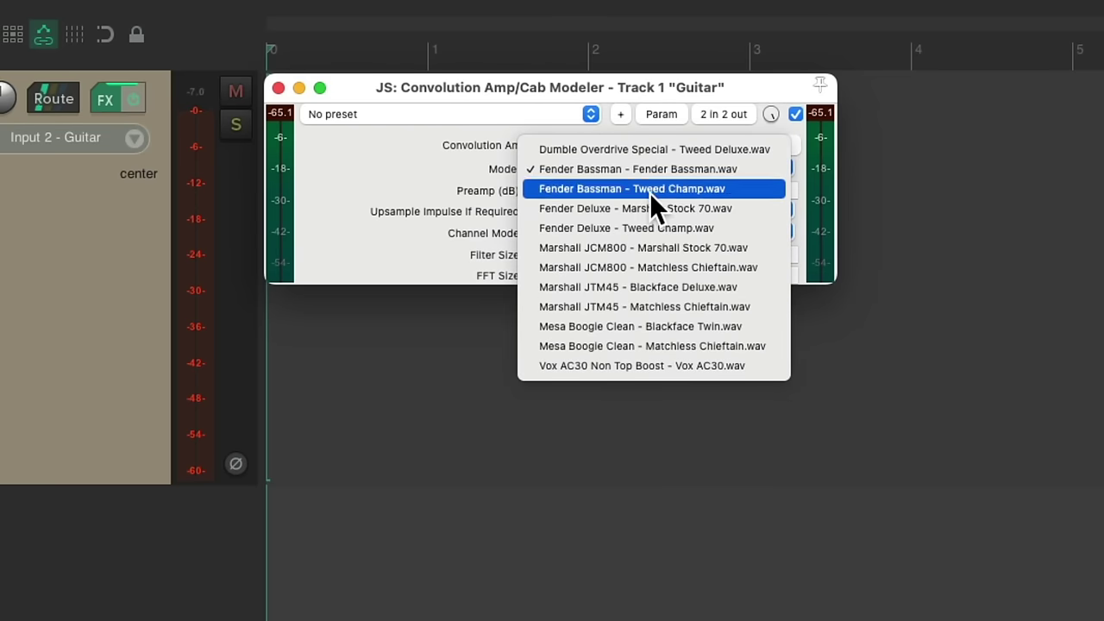
click(650, 143)
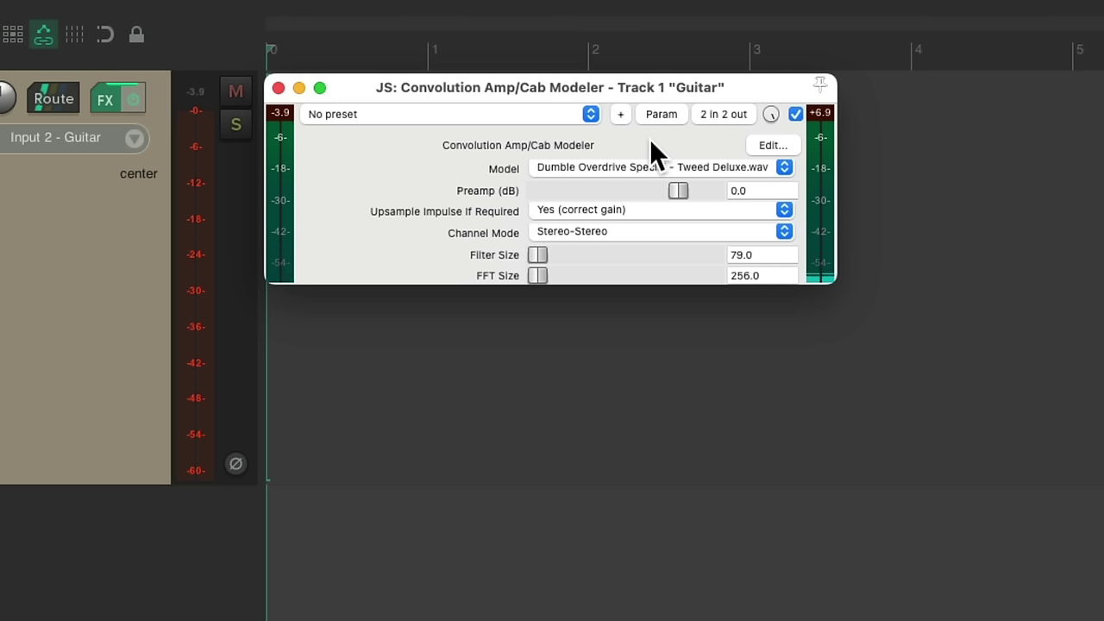
Audition the Fender Bassman - Fender Bassman.wav model, and switch to Marshall JCM800 - Marshall Stock 70.wav
click(698, 172)
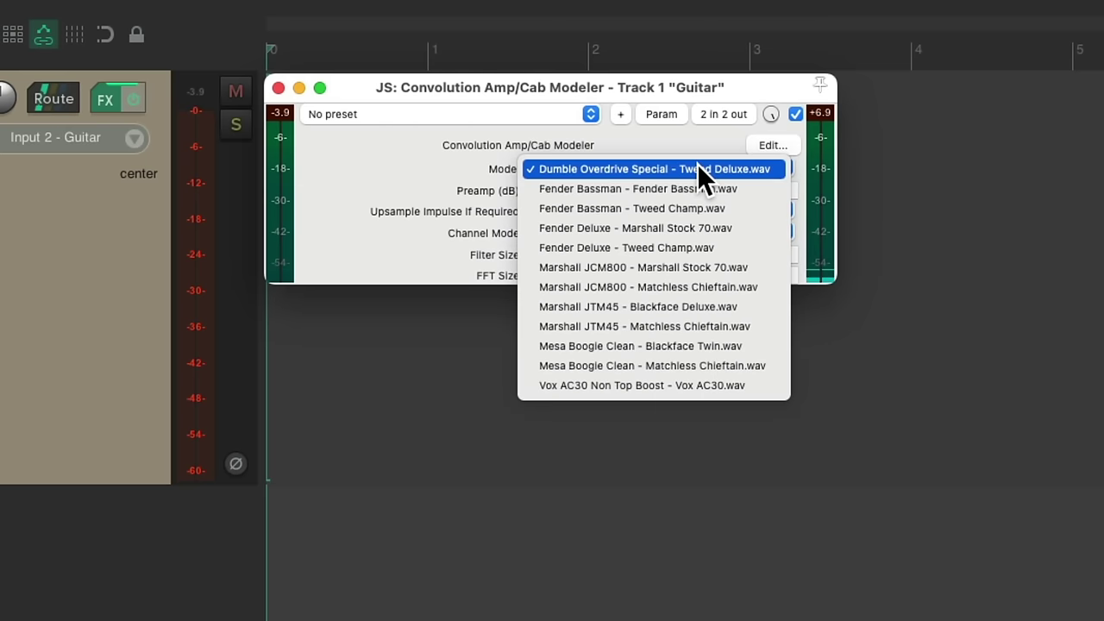
click(706, 183)
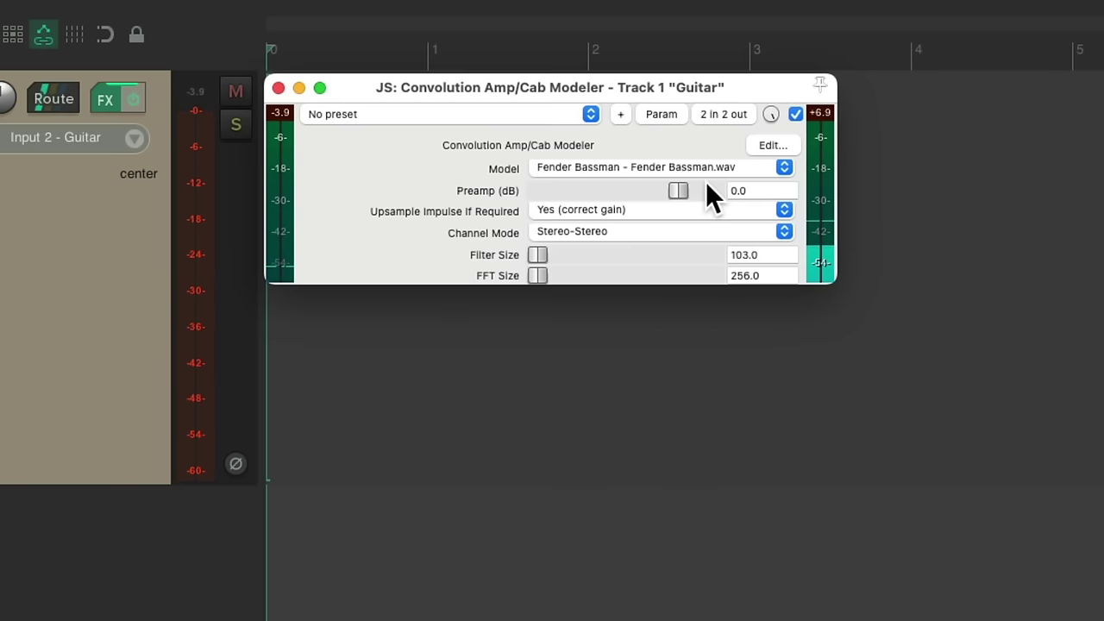
click(703, 168)
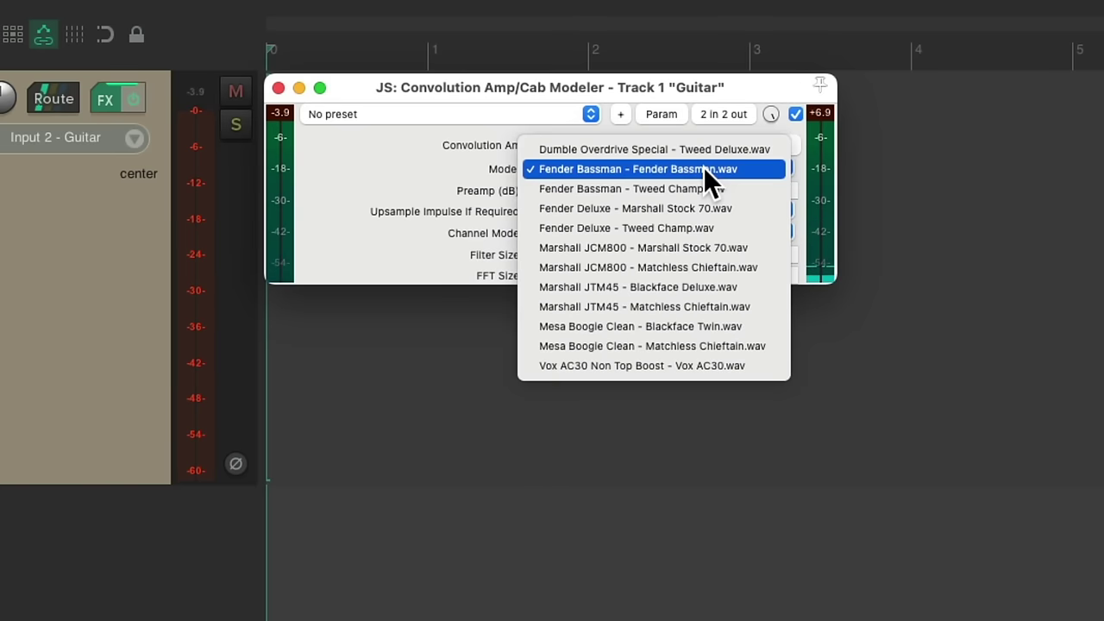
click(700, 248)
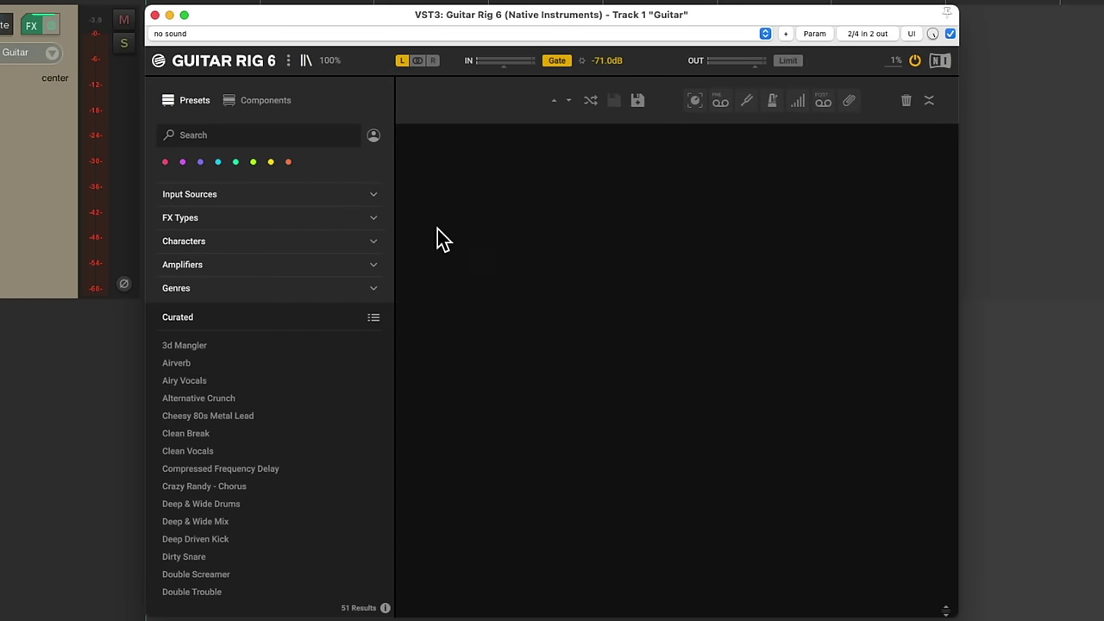
In Guitar Rig 6, load the Alternative Crunch preset from the Guitar input source and raise the amp's Preamp
click(204, 194)
click(222, 215)
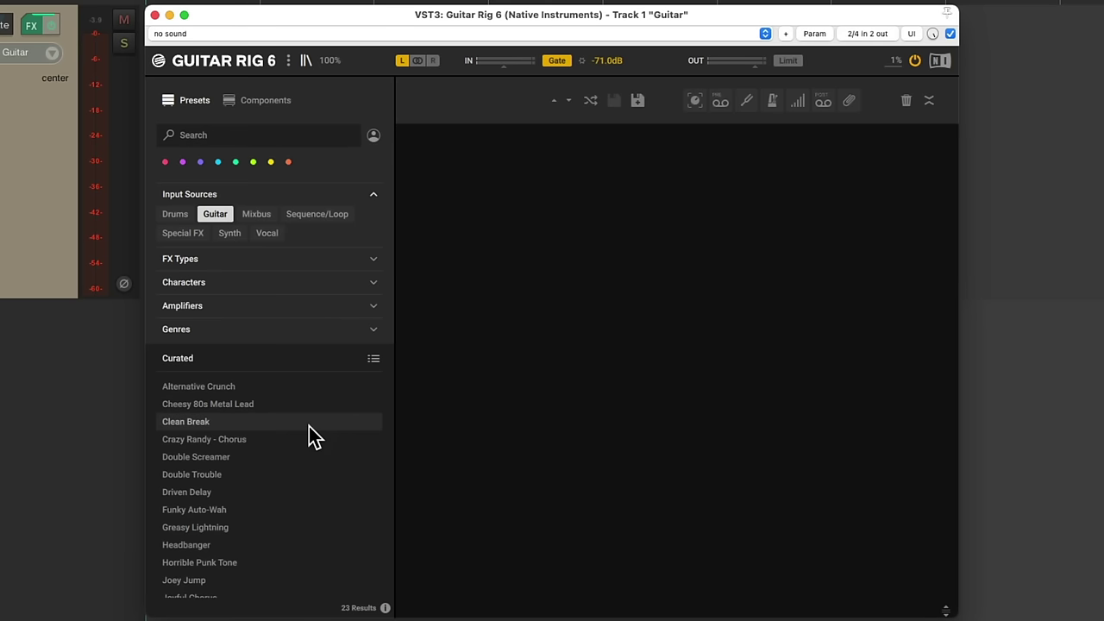
scroll(290, 509, down, 5)
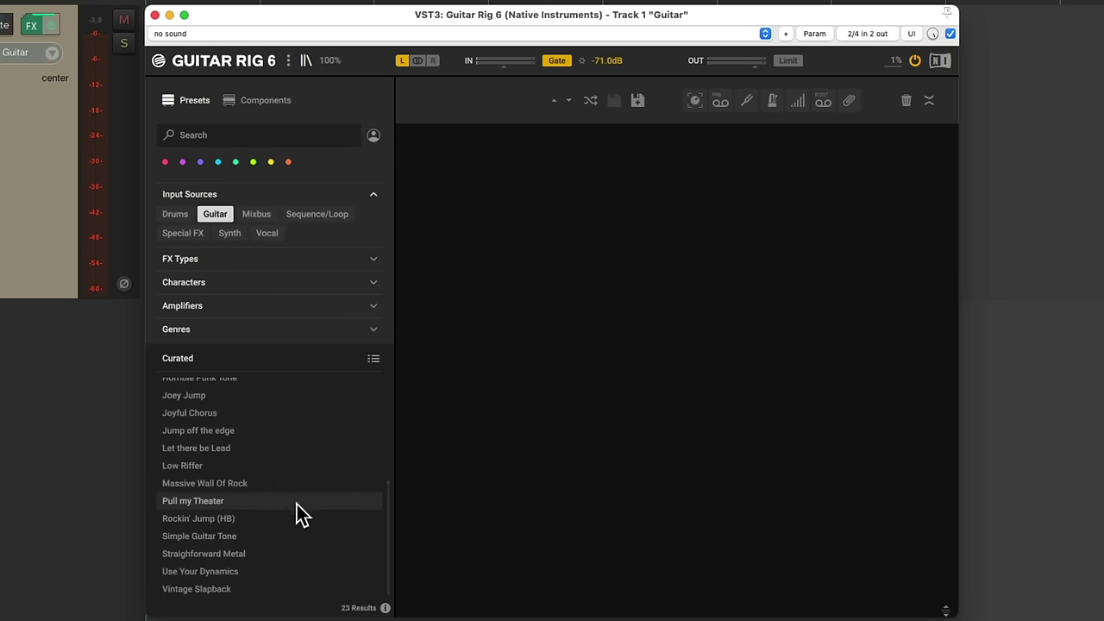
scroll(296, 513, up, 5)
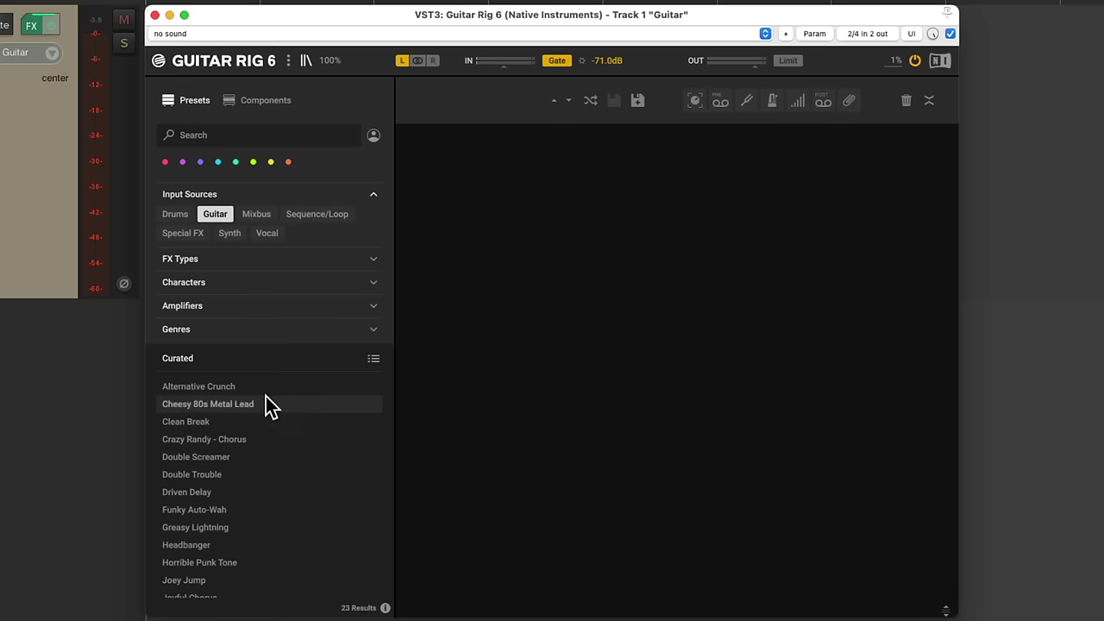
click(216, 387)
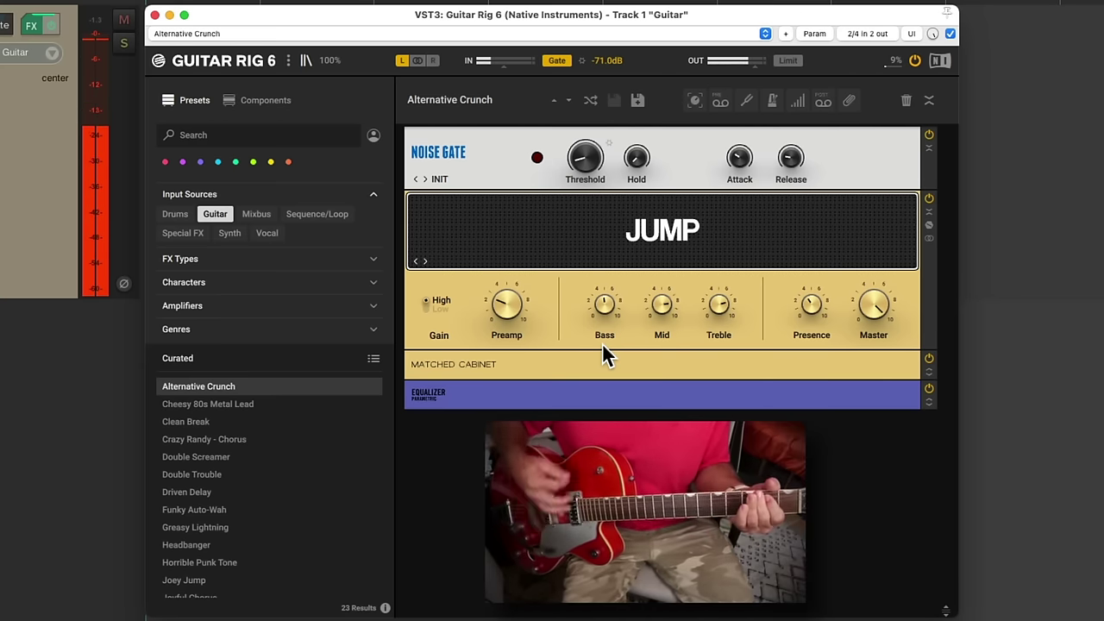
drag(510, 299, 512, 310)
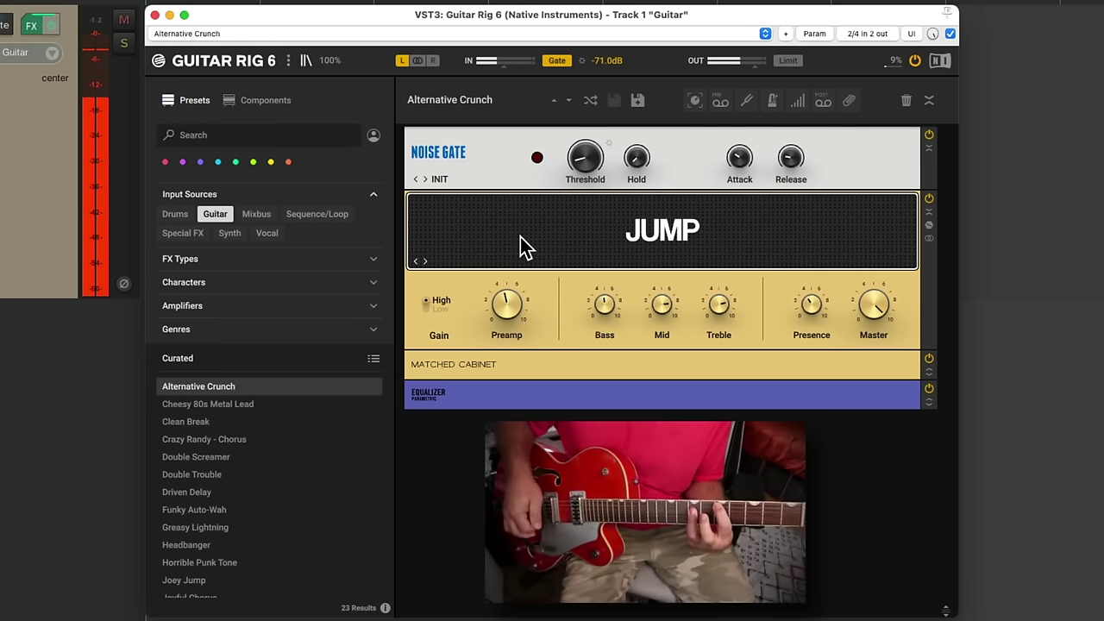
Audition the presets Cheesy 80s Metal Lead, Clean Break, Crazy Randy - Chorus, Double Screamer, Double Trouble and Joyful Chorus
click(184, 404)
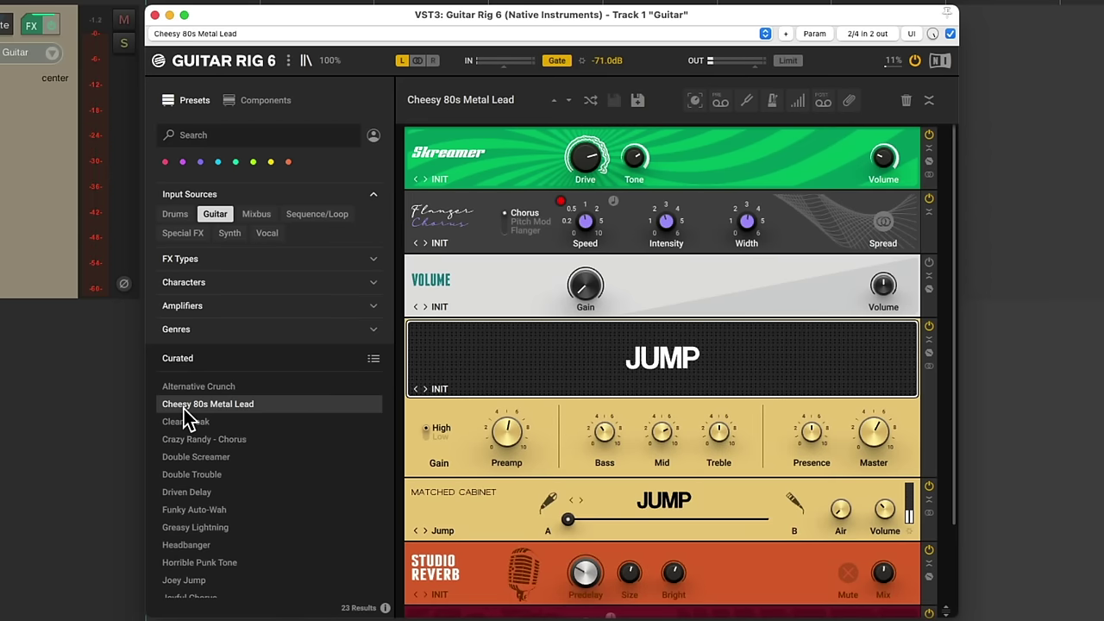
click(194, 420)
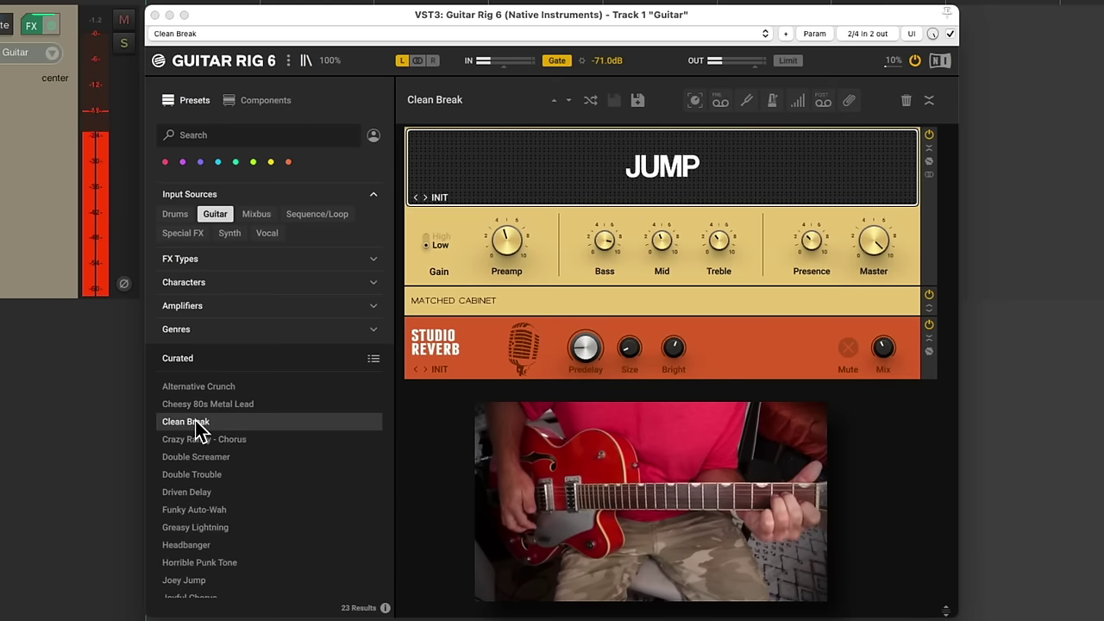
click(264, 440)
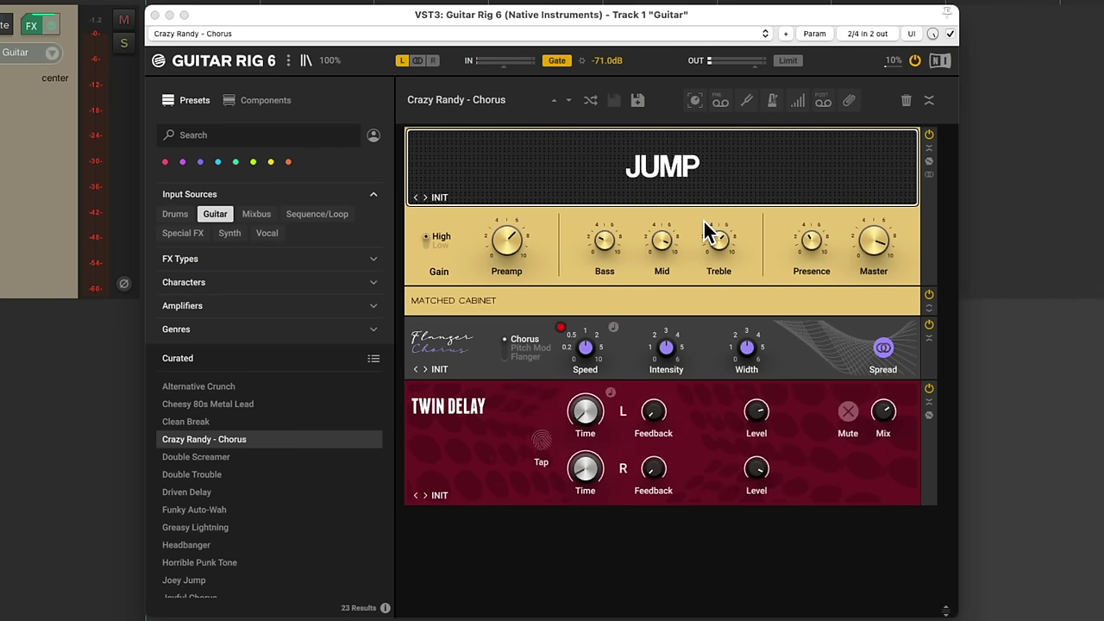
click(222, 458)
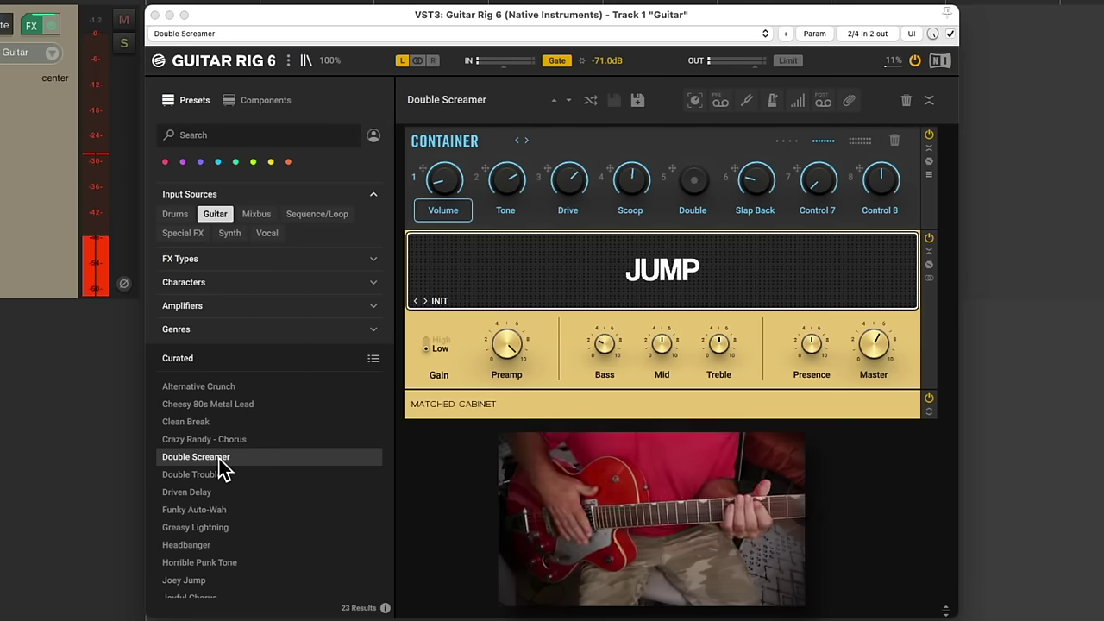
click(210, 476)
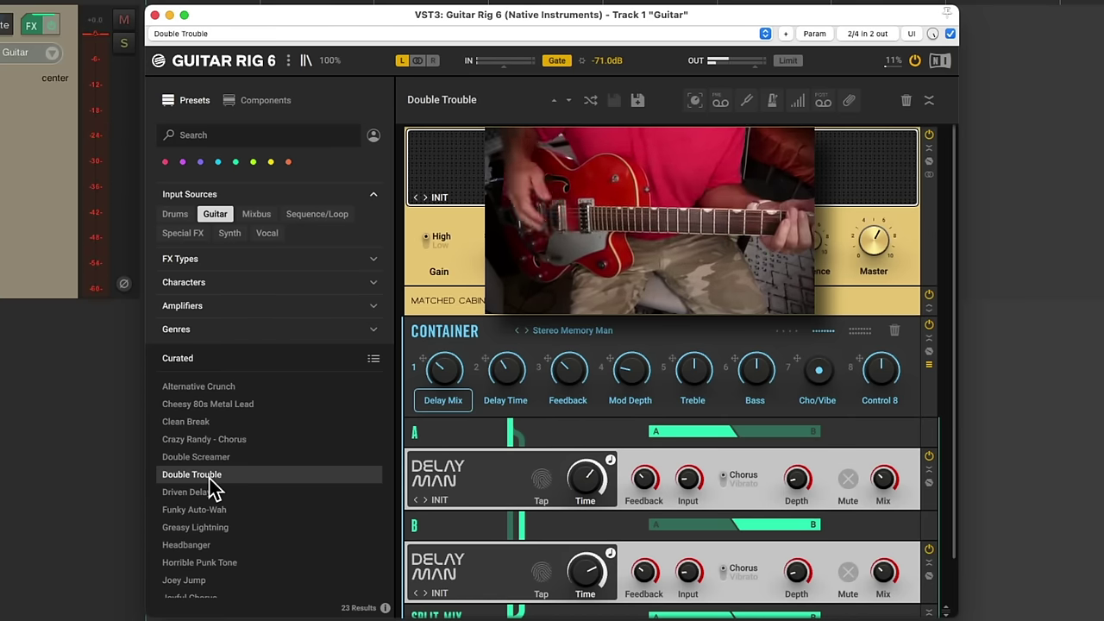
click(249, 510)
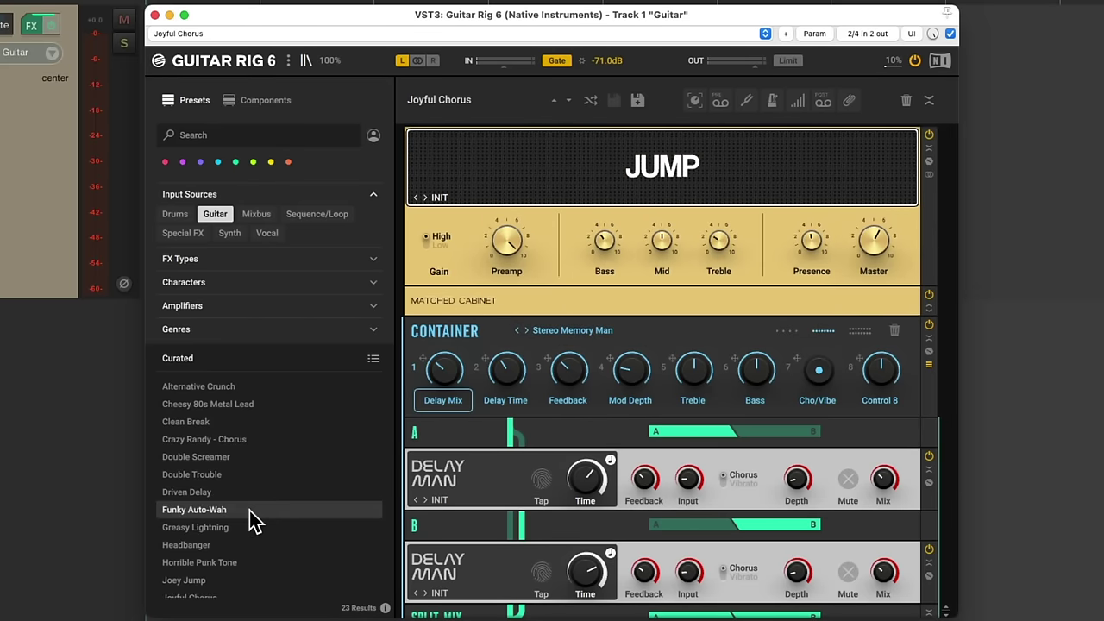
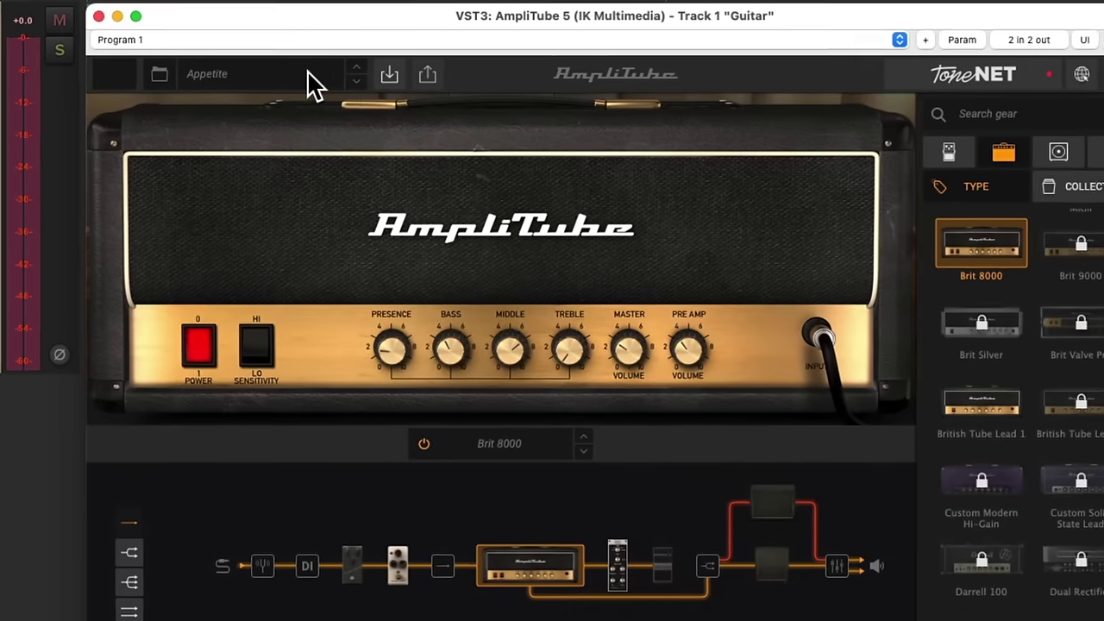
In AmpliTube 5, load the Rotary preset from the AmpliTube 5 CS collection
click(284, 80)
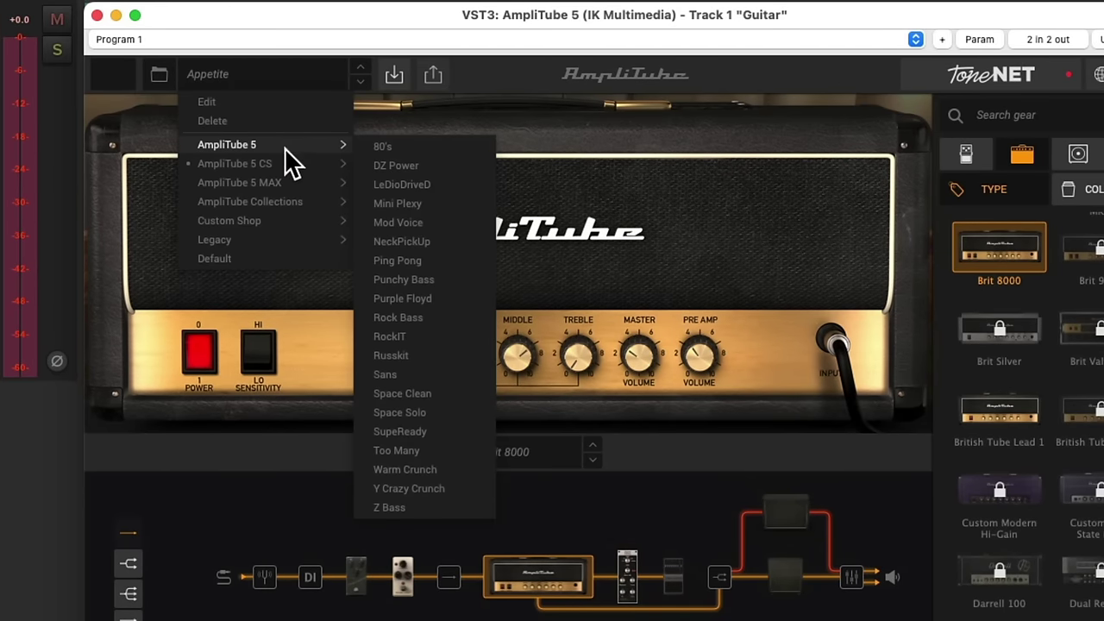
mouse_move(278, 166)
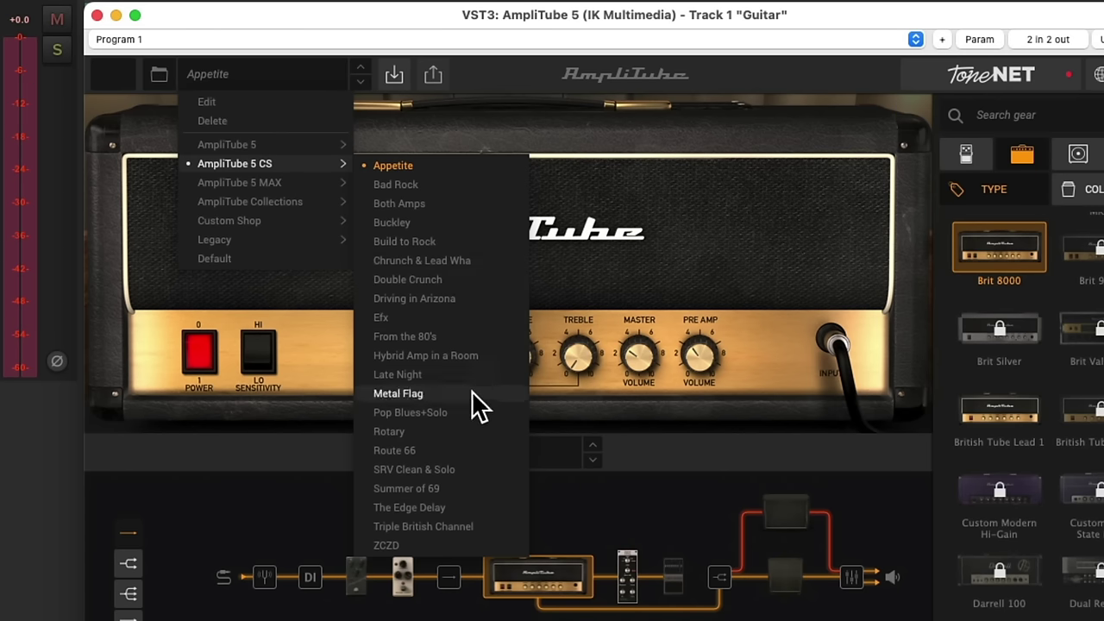
click(466, 435)
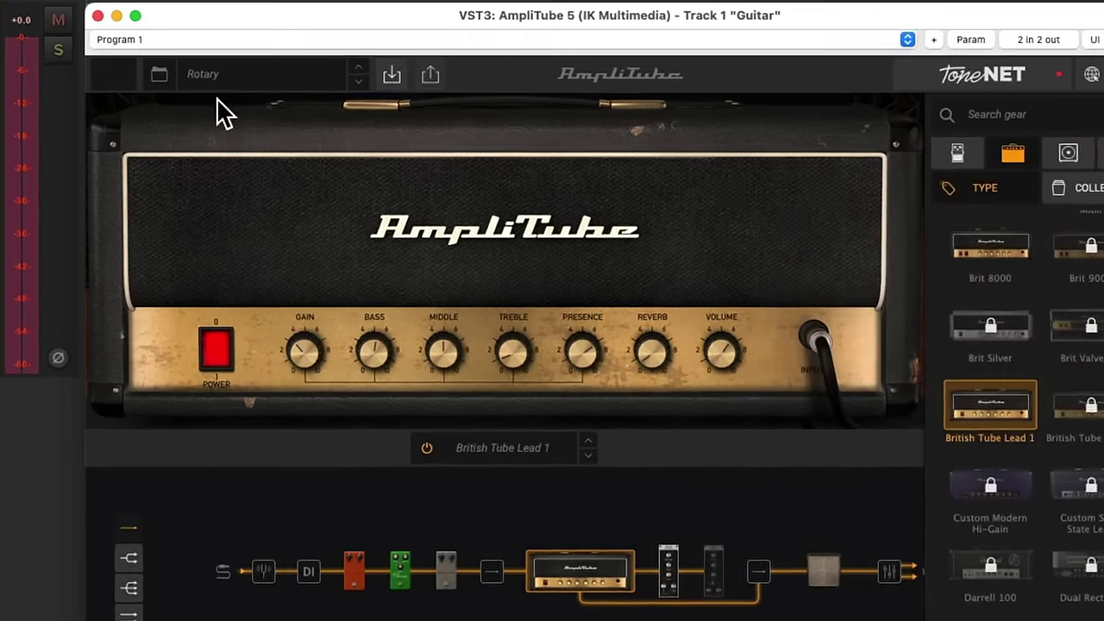
Audition the Buckley preset from the AmpliTube 5 CS collection, and switch to Double Crunch
click(210, 68)
mouse_move(215, 164)
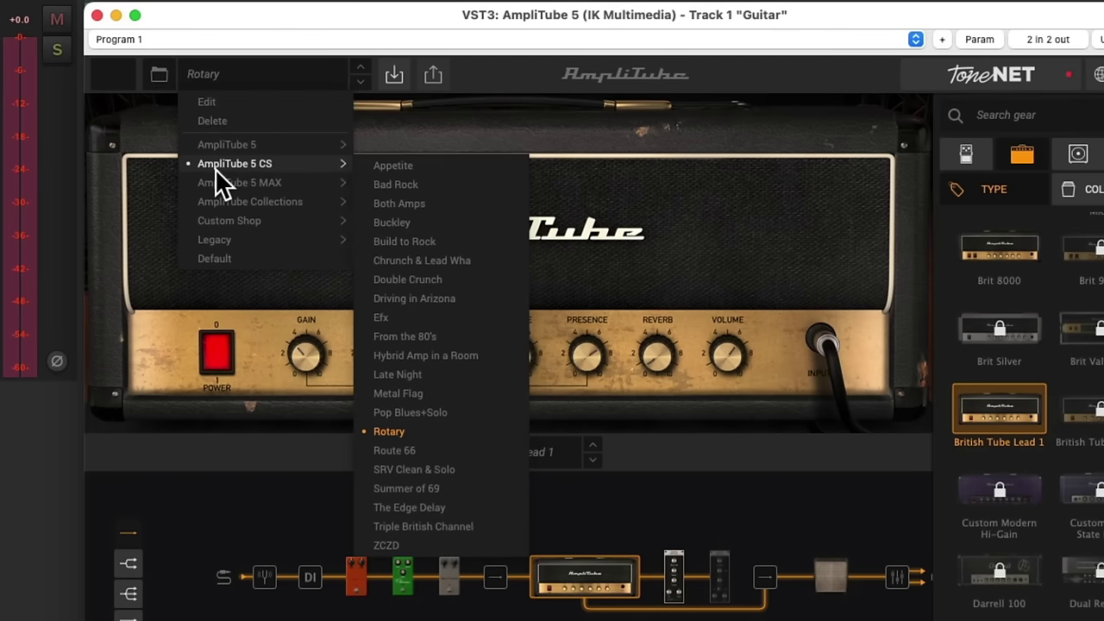
click(431, 223)
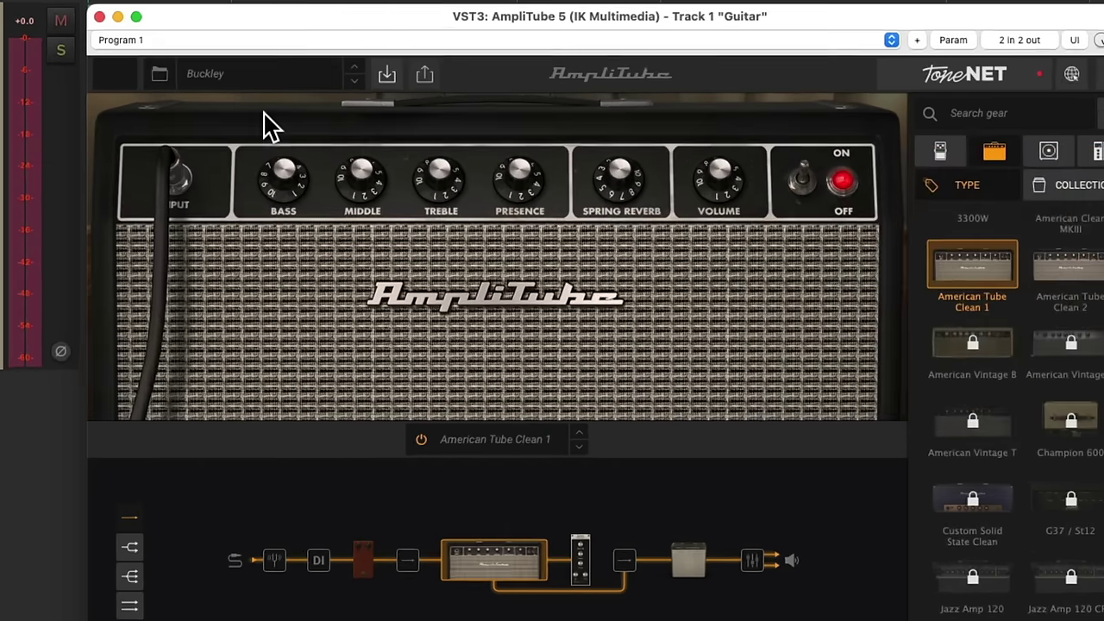
click(199, 70)
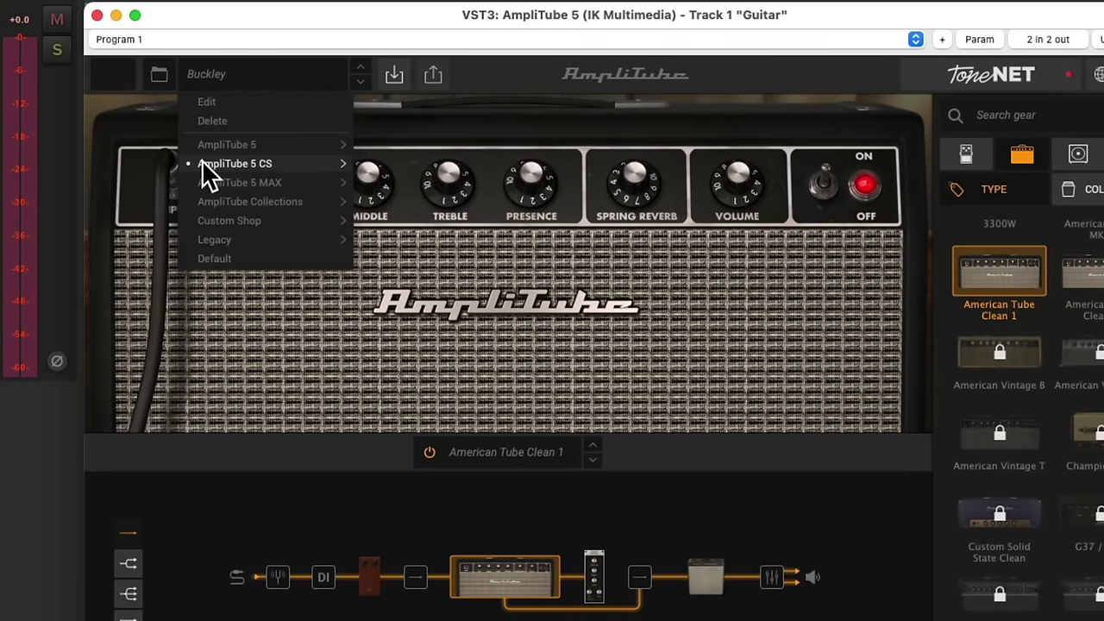
mouse_move(207, 164)
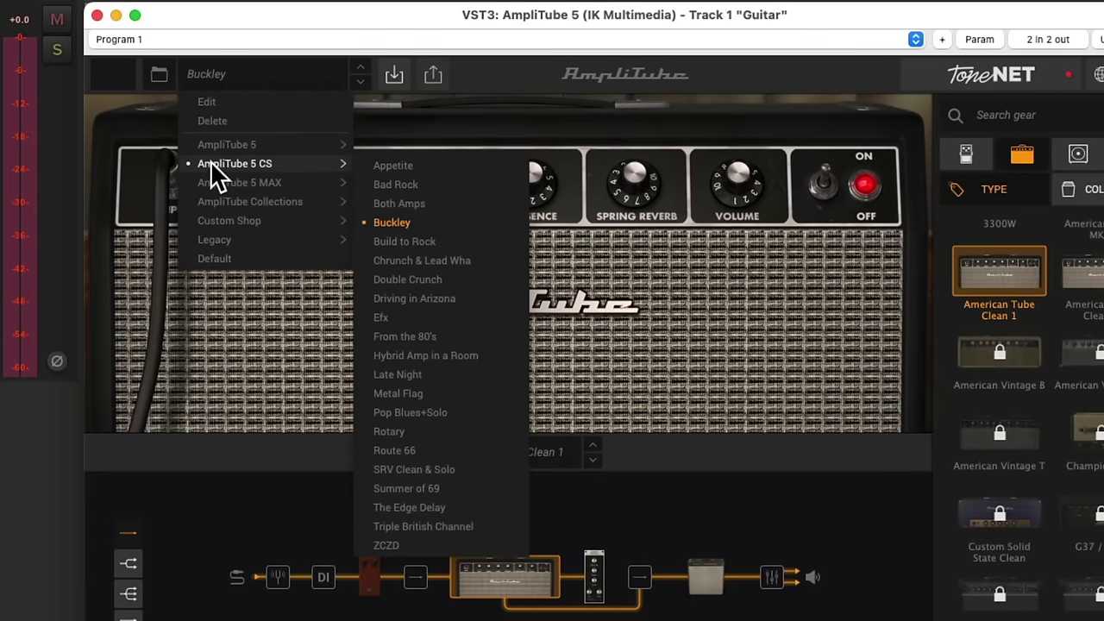
click(455, 284)
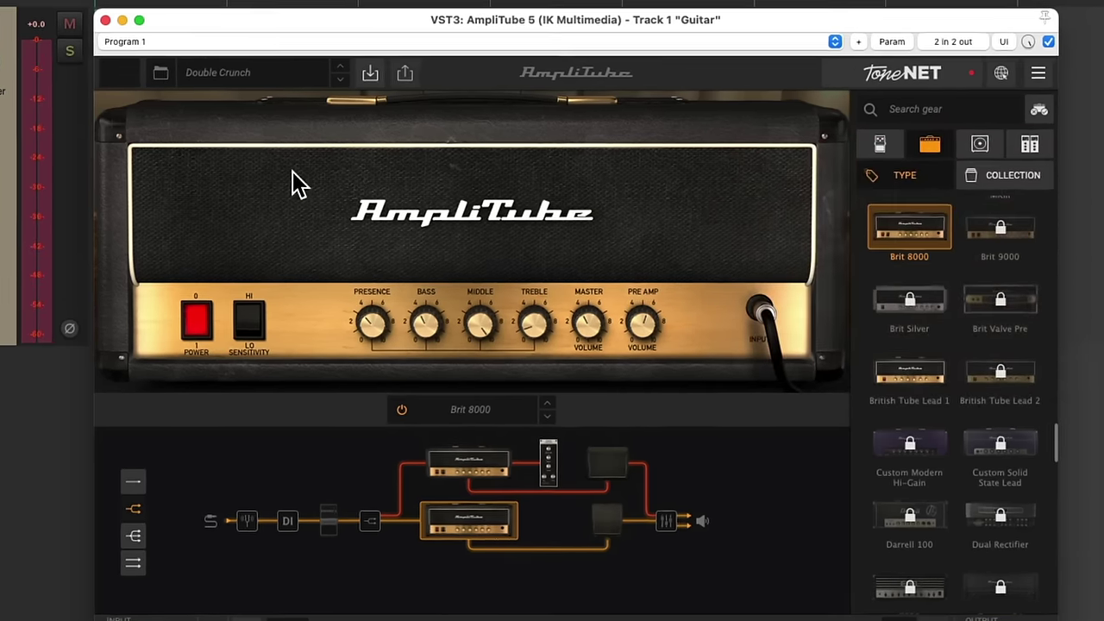
Audition the AmpliTube 5 CS preset Summer of 69, and switch to The Edge Delay
click(207, 74)
mouse_move(214, 160)
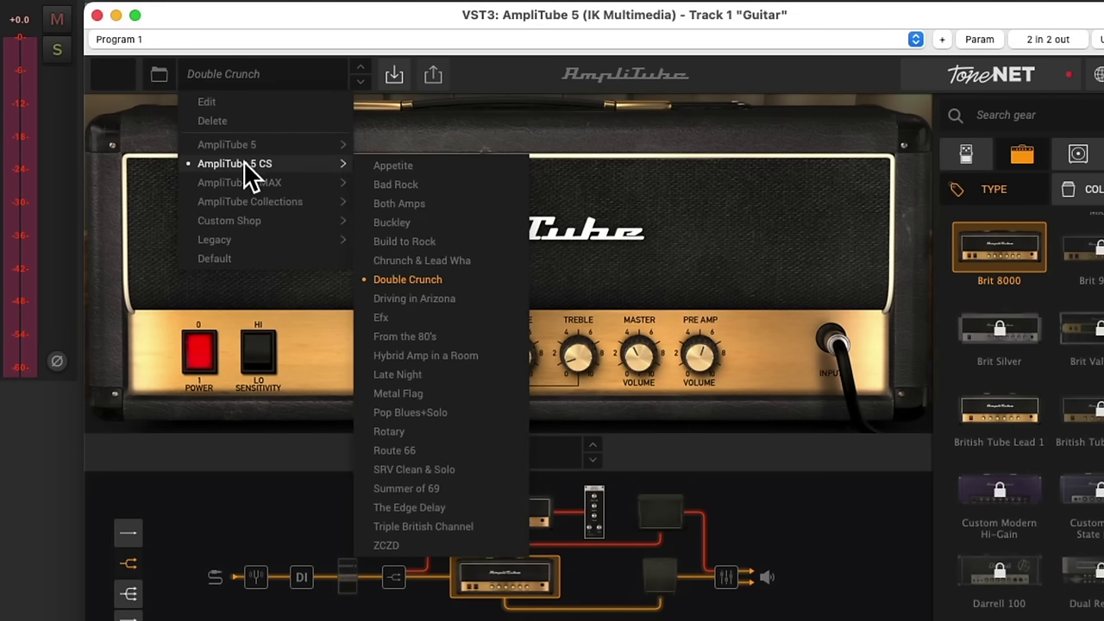
click(468, 487)
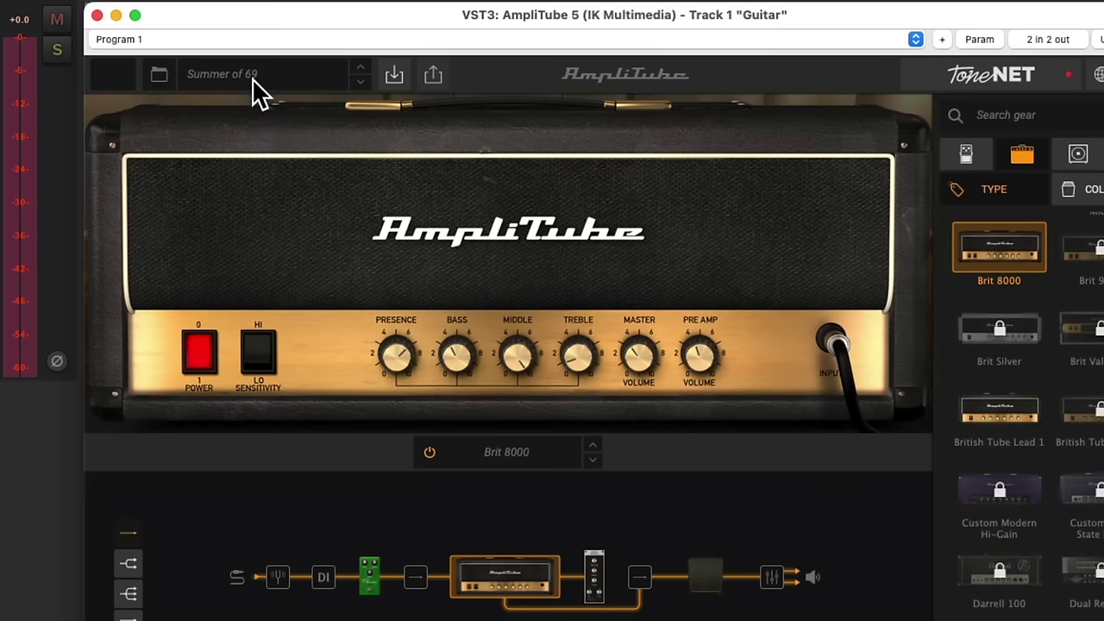
click(245, 79)
mouse_move(238, 160)
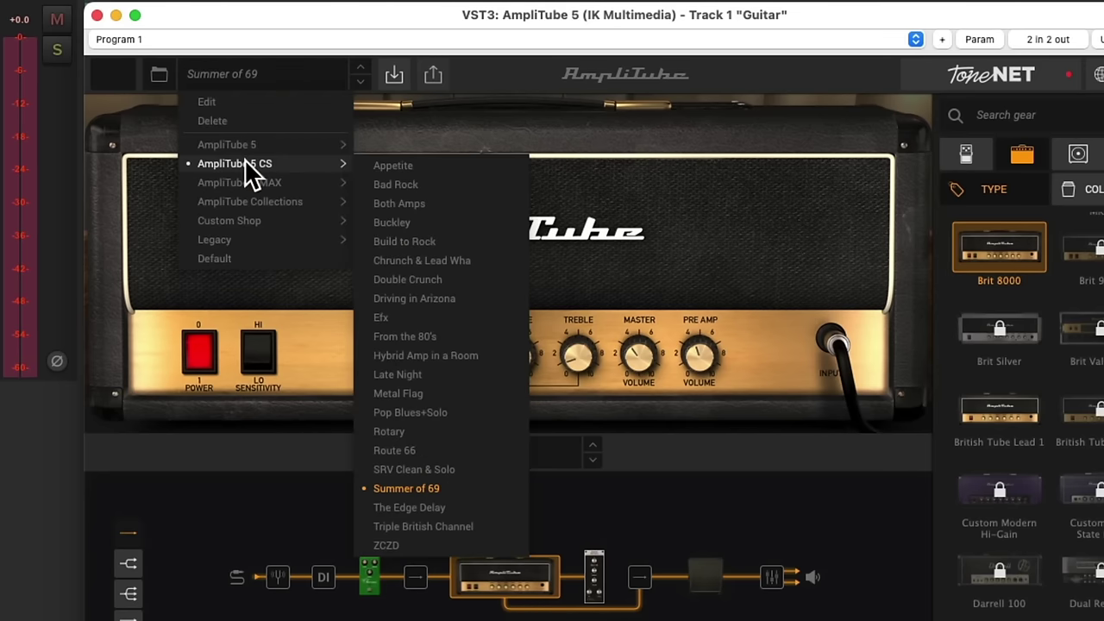
click(469, 507)
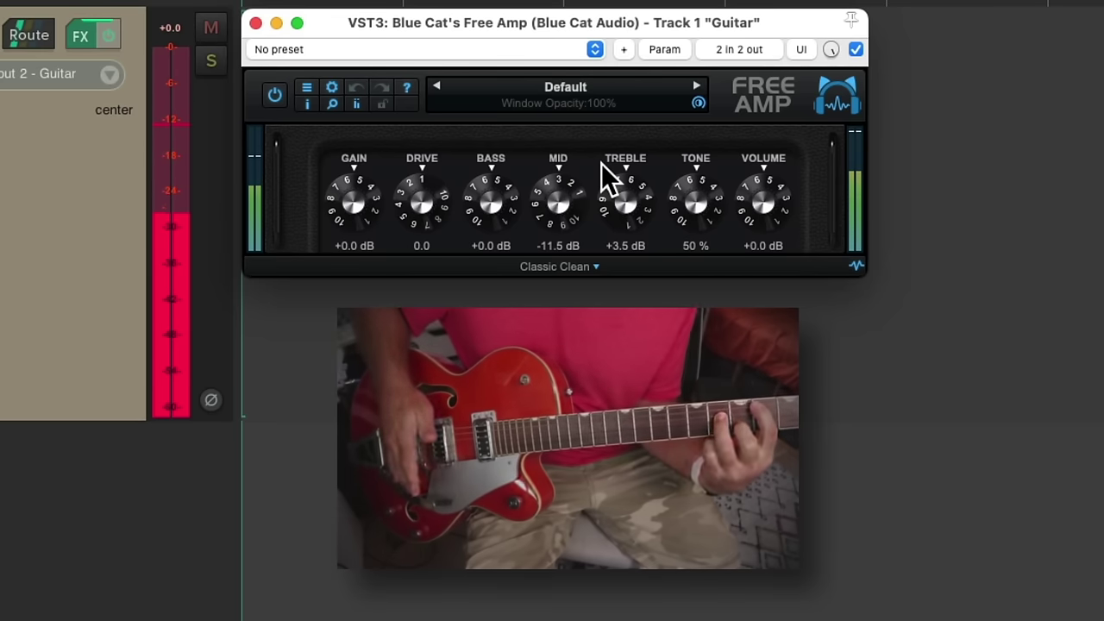
In Blue Cat's Free Amp, audition the factory presets Classic Clean - Comp and Classic Clean - Jazzy
click(571, 88)
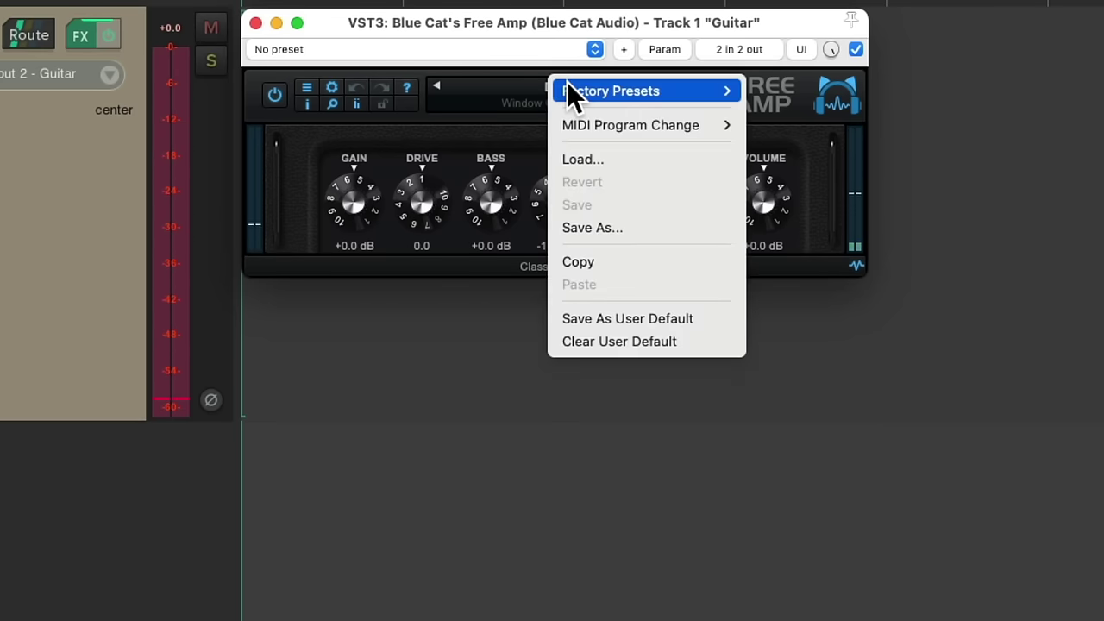
mouse_move(721, 96)
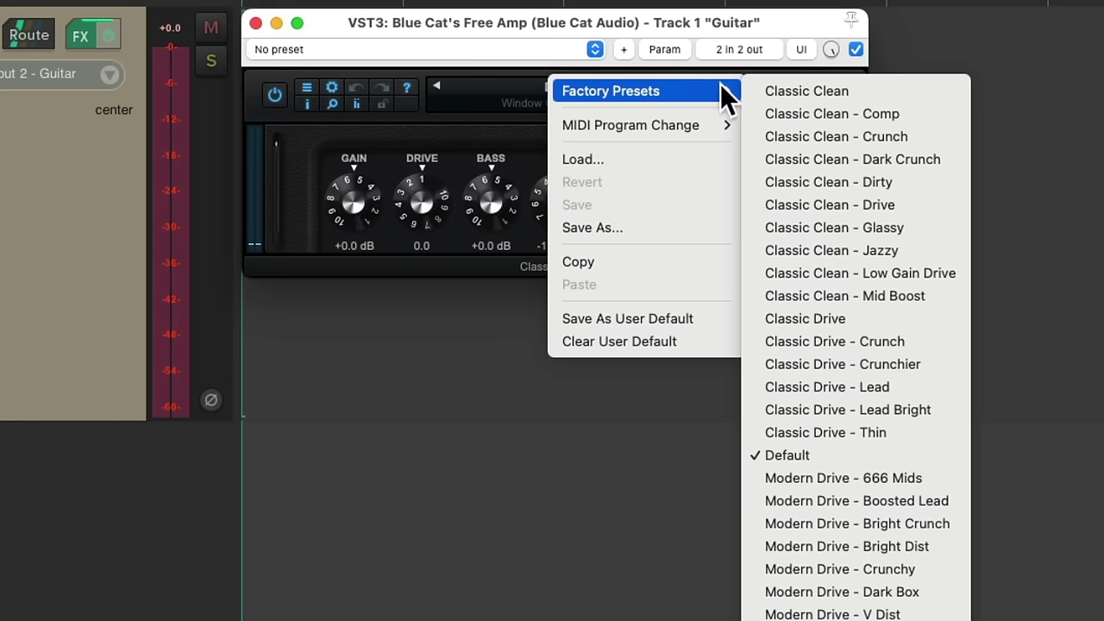
click(905, 122)
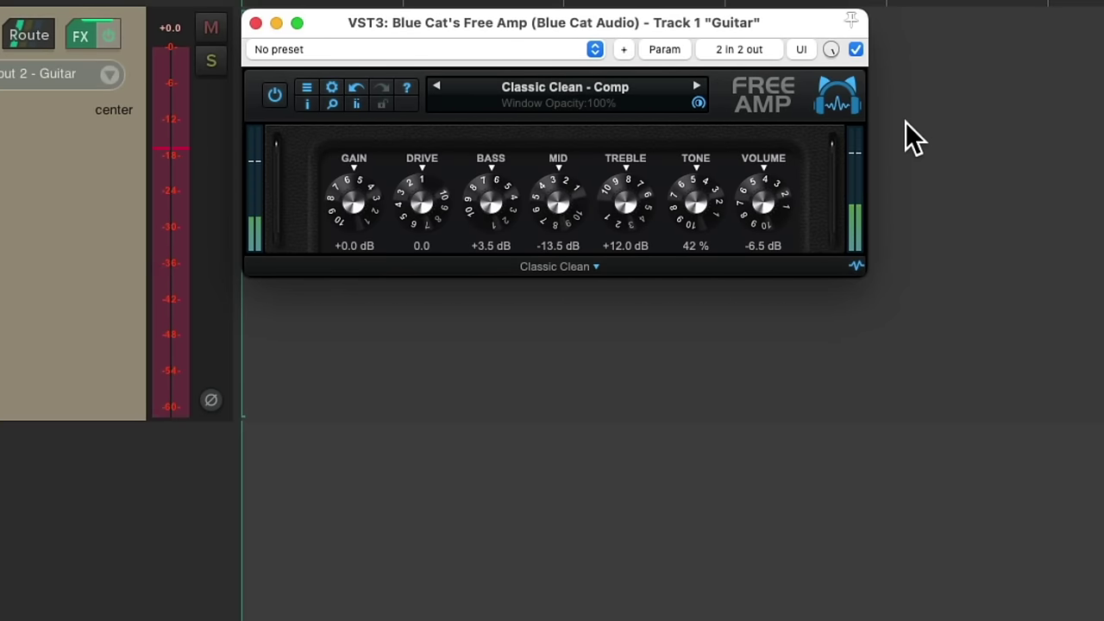
click(624, 83)
mouse_move(624, 82)
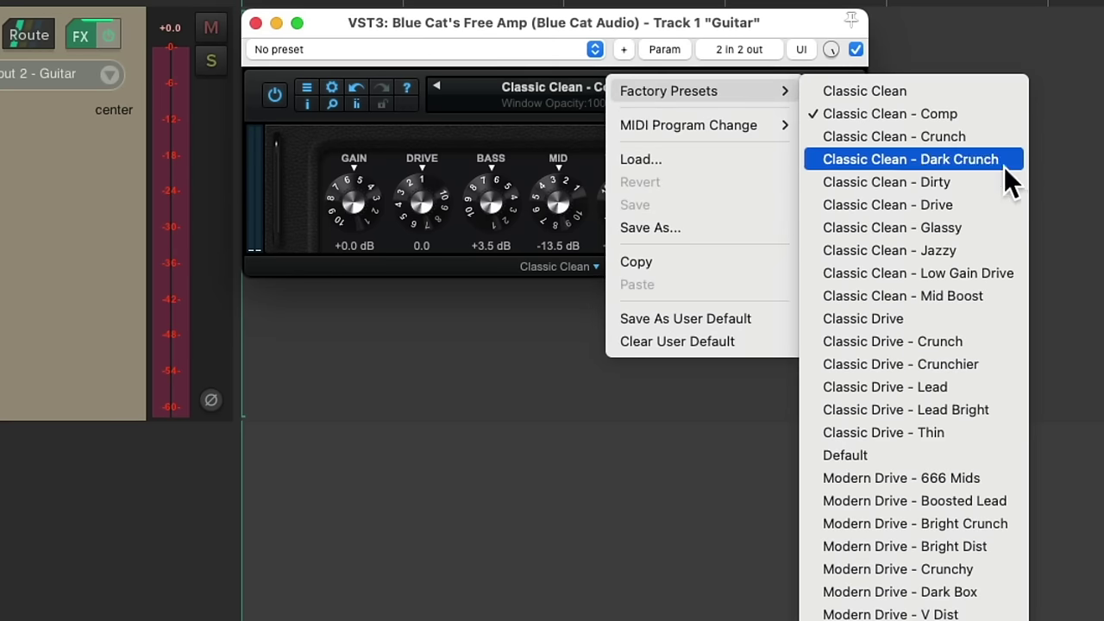
click(1007, 243)
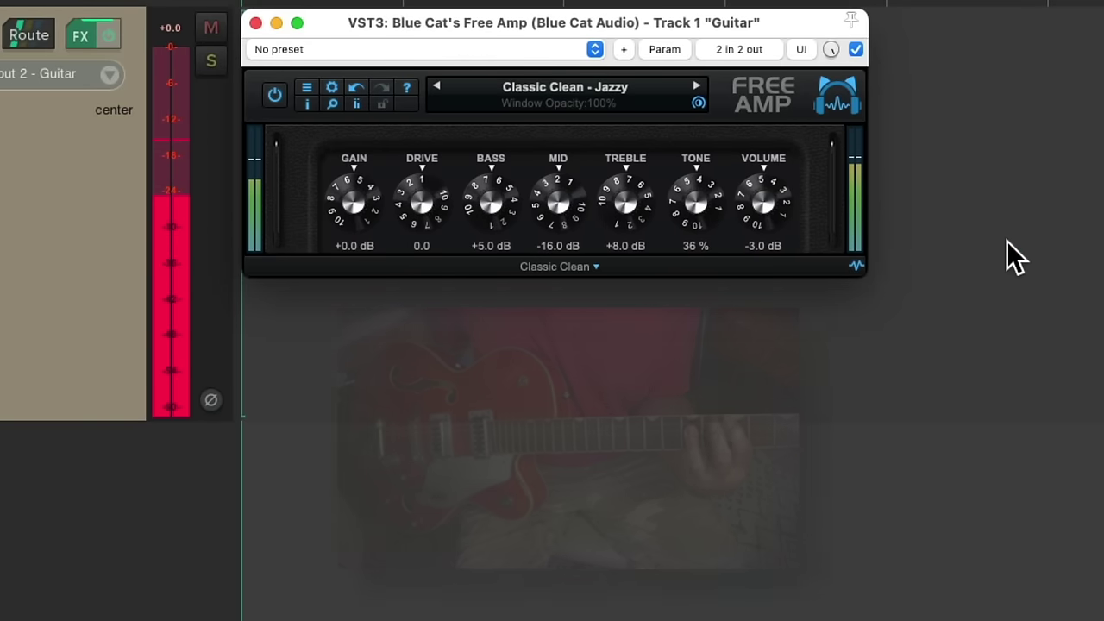
Audition the Classic Drive factory preset, and switch to Modern Drive - 666 Mids
click(589, 93)
mouse_move(633, 99)
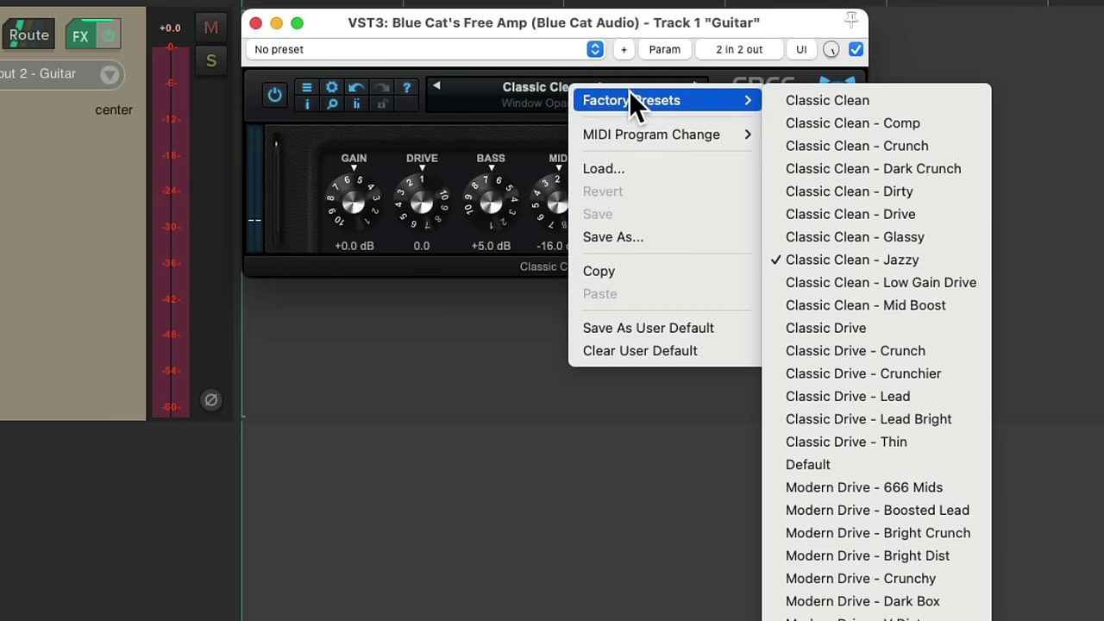
click(949, 324)
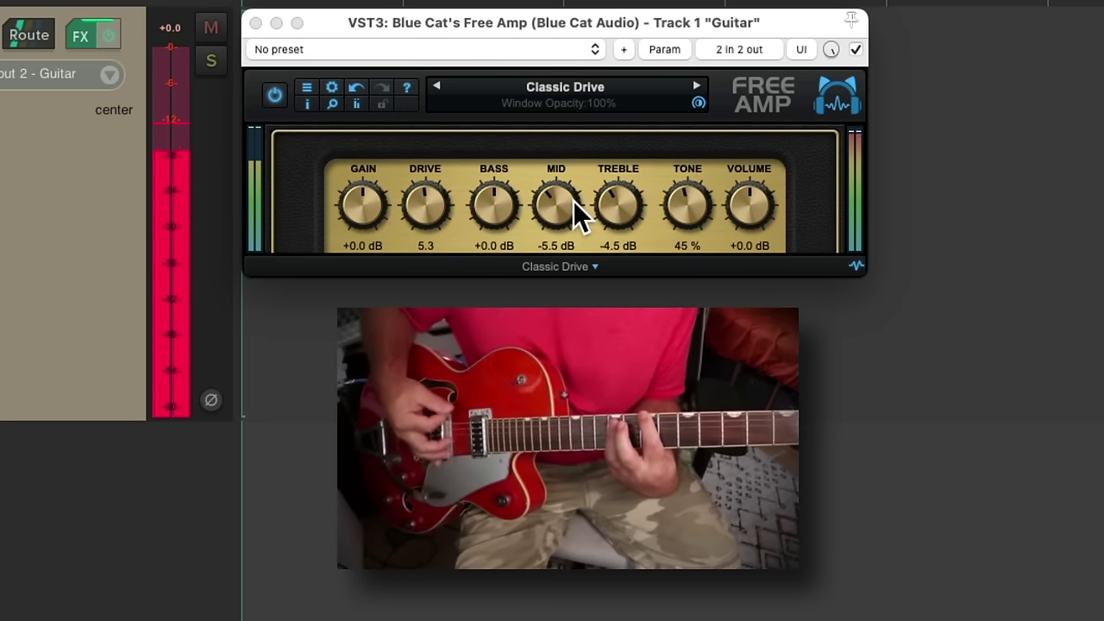
click(570, 89)
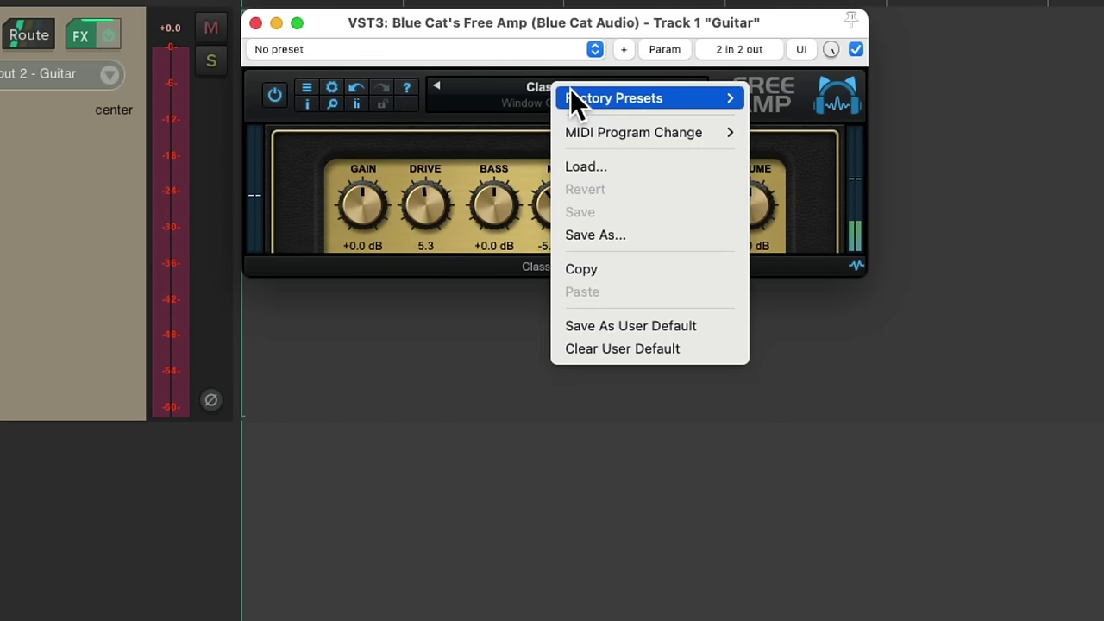
mouse_move(627, 101)
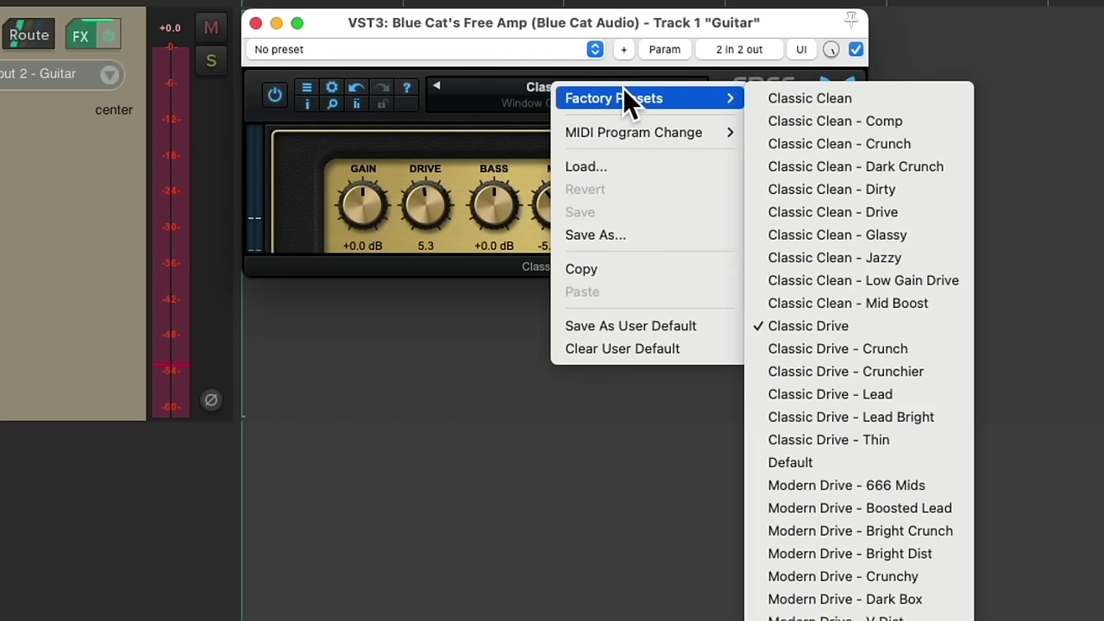
click(937, 479)
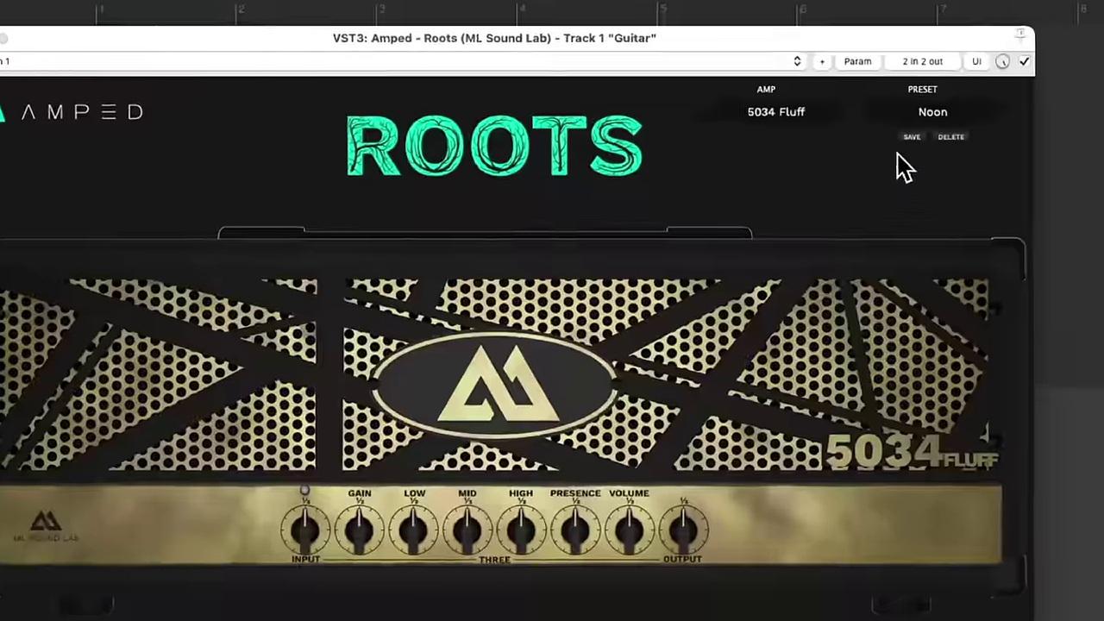
In Amped - Roots, choose the 5034 Fluff amp and examine the tuner, pedalboard and cabinet views
click(770, 113)
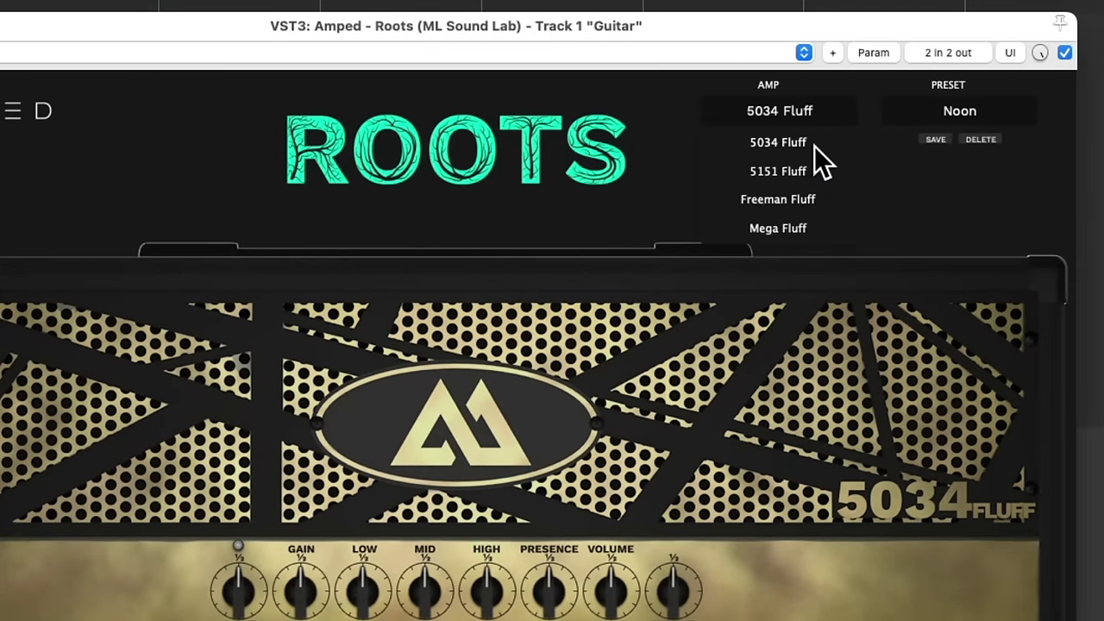
click(814, 146)
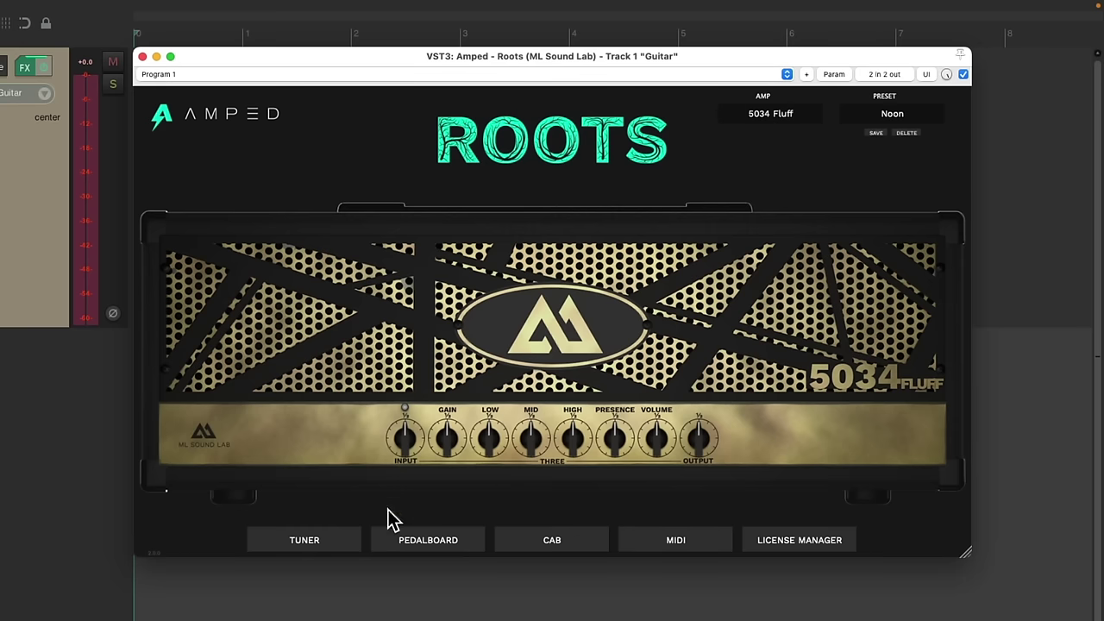
click(340, 546)
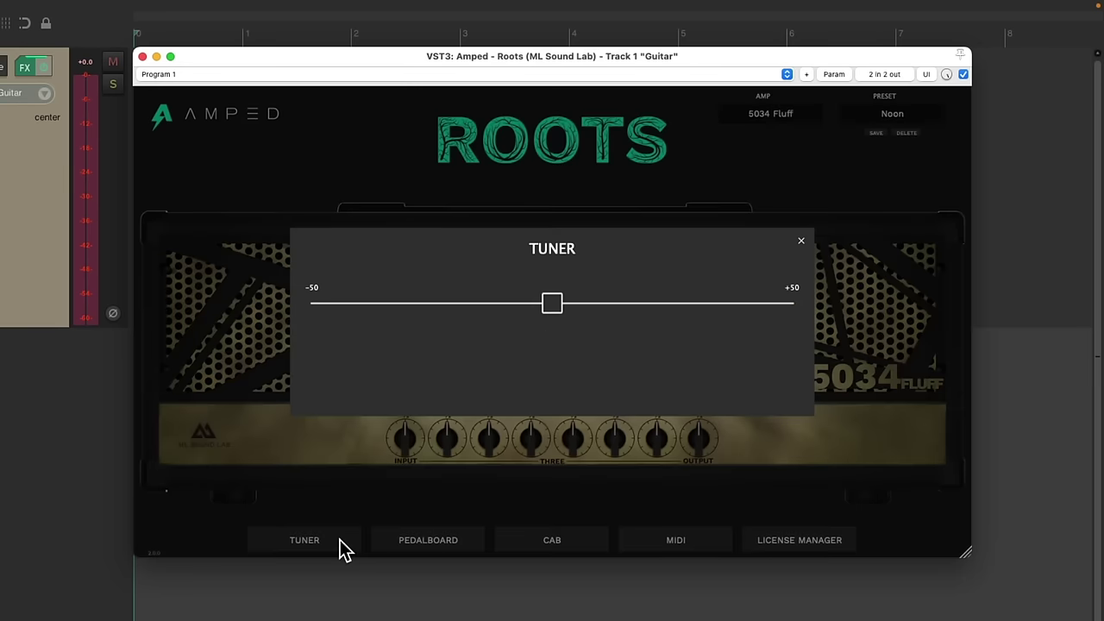
click(340, 546)
click(429, 549)
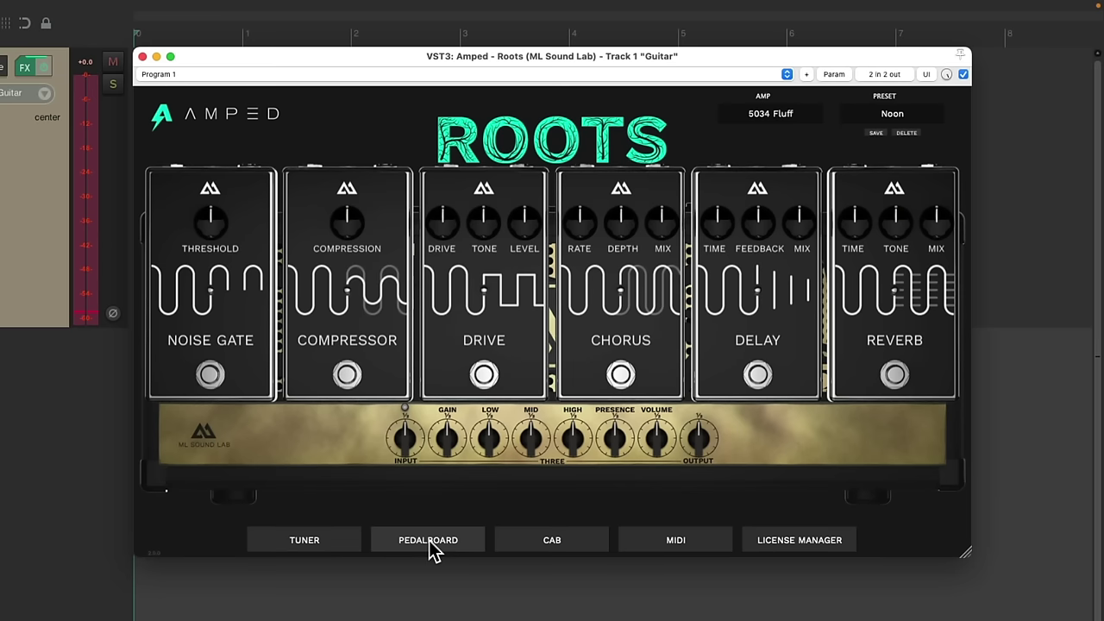
click(431, 547)
click(544, 539)
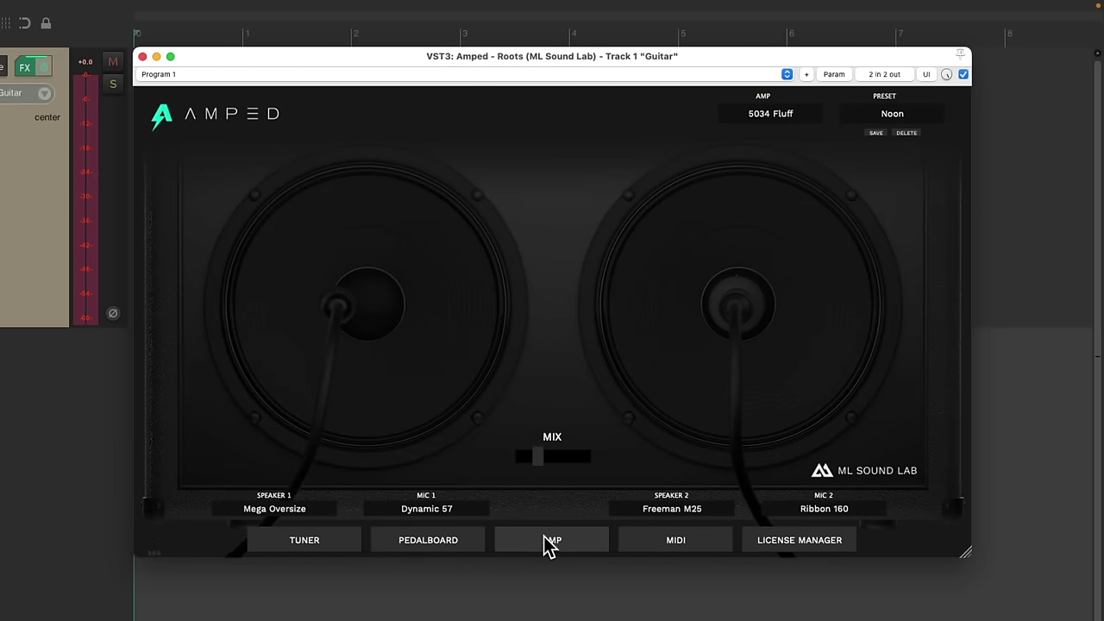
click(550, 544)
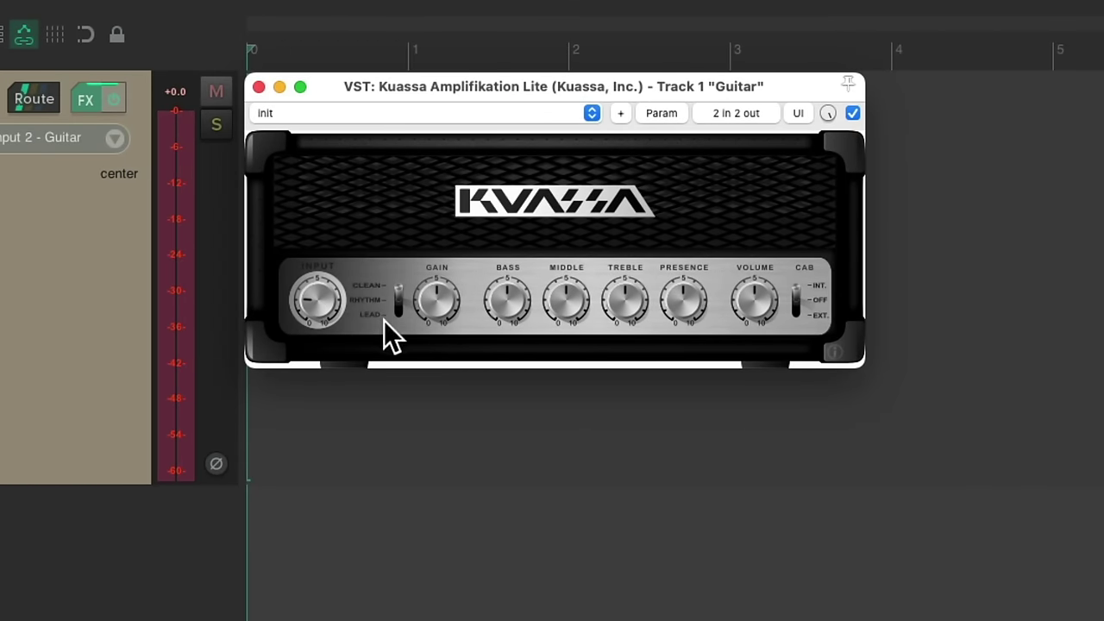
In Kuassa Amplifikation Lite, raise the input to about 5, and switch to the Rhythm channel with the gain adjusted
drag(313, 305, 323, 259)
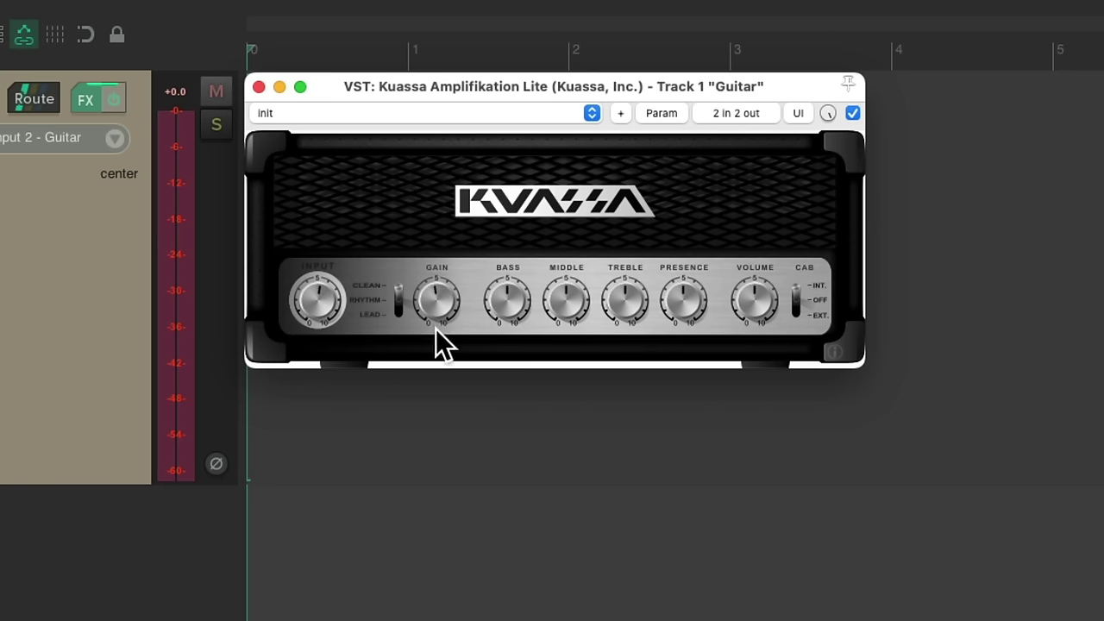
click(397, 300)
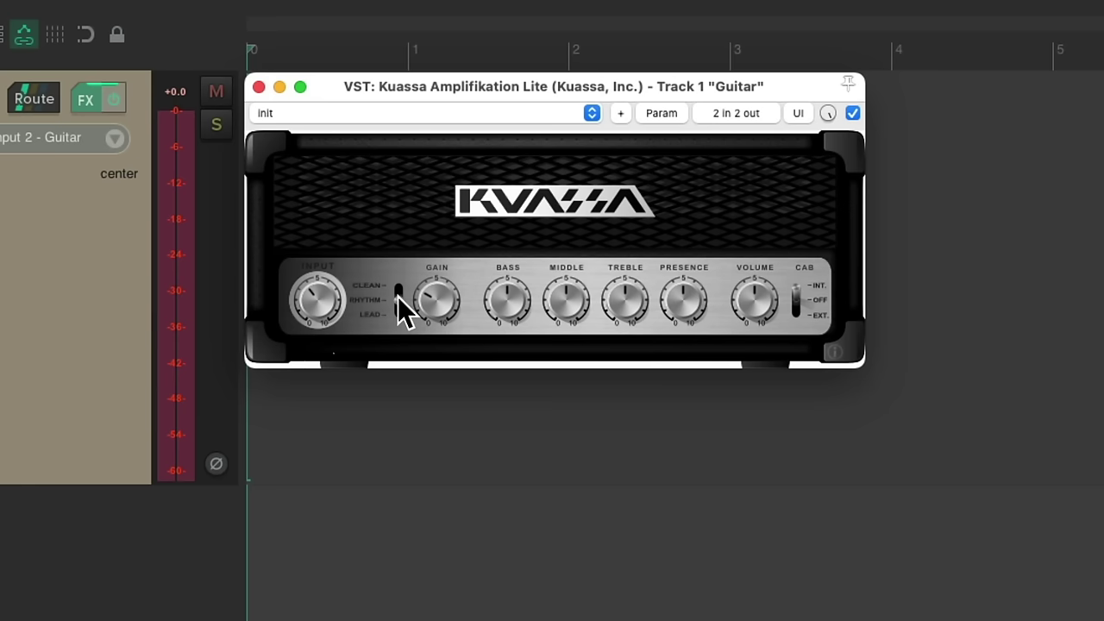
drag(460, 290, 446, 303)
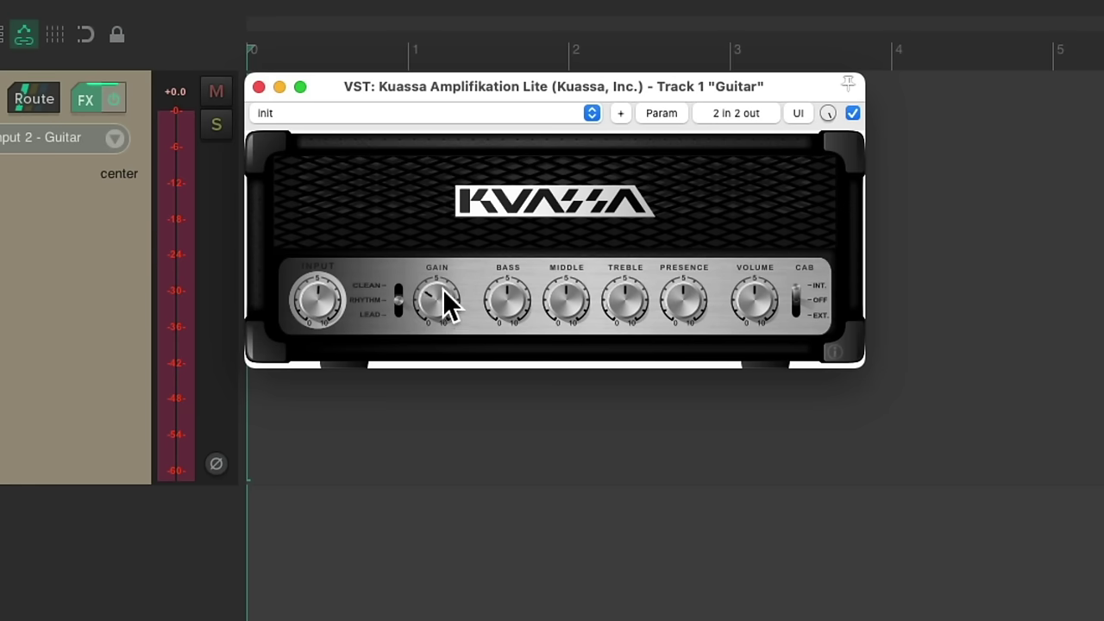